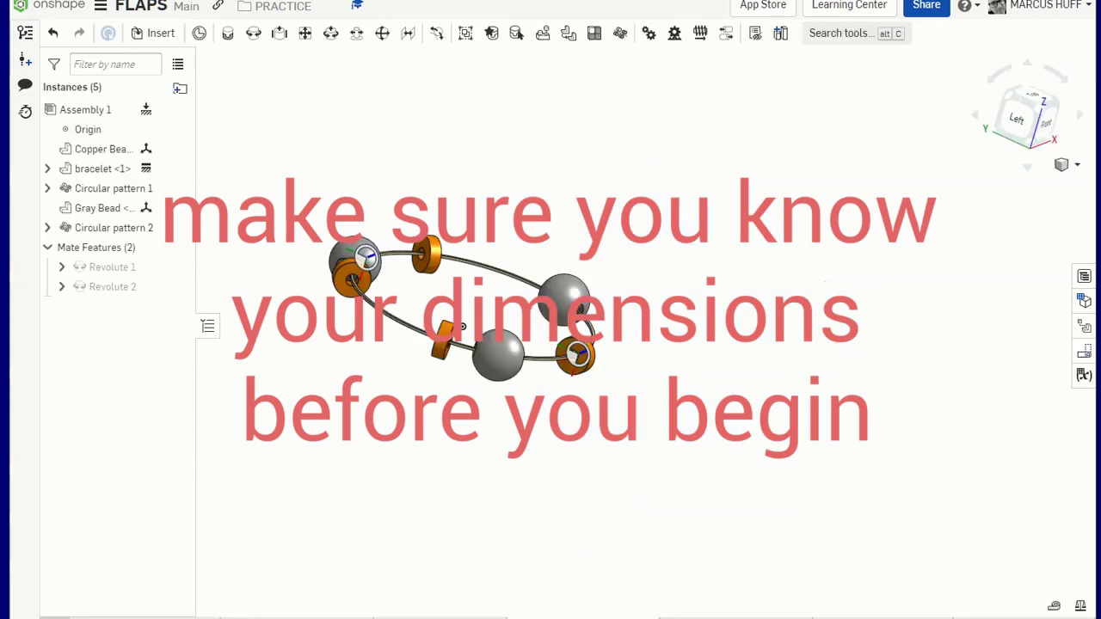
Orbit the bead bracelet assembly to view it from other angles
right_click_drag(614, 496, 678, 557)
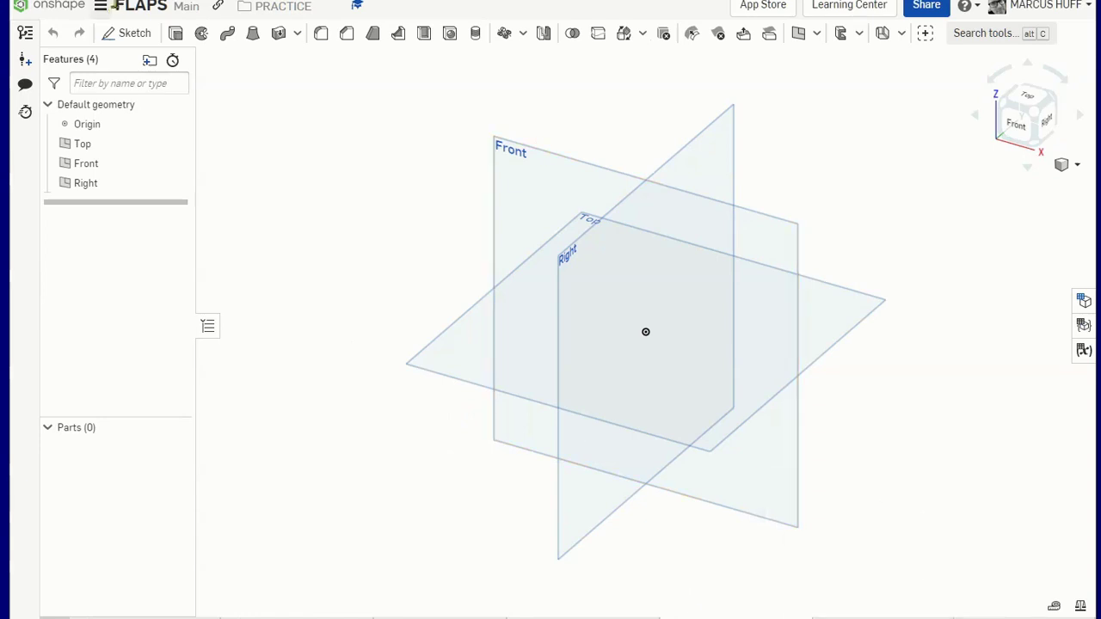
Start a sketch on the Front plane and draw a vertical line up from the origin
left_click(131, 35)
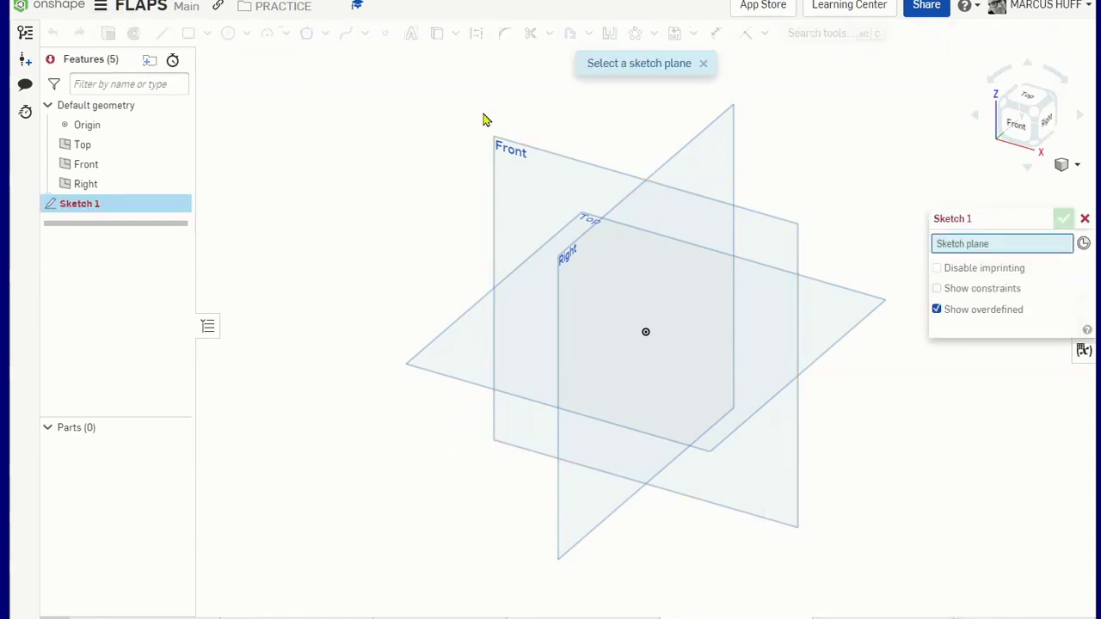
left_click(518, 157)
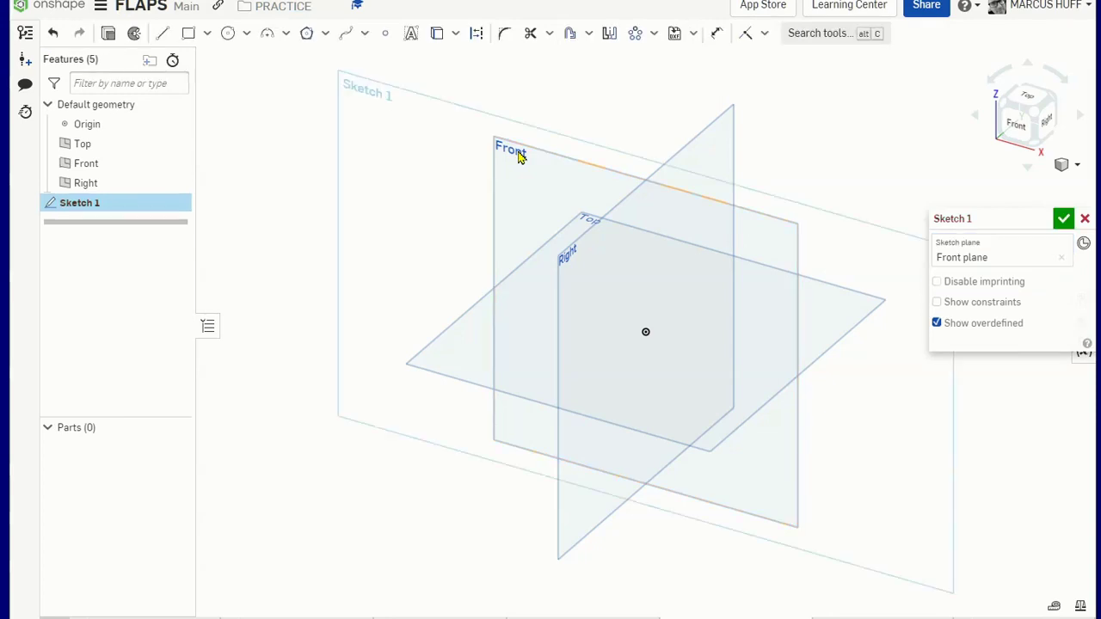
key("n")
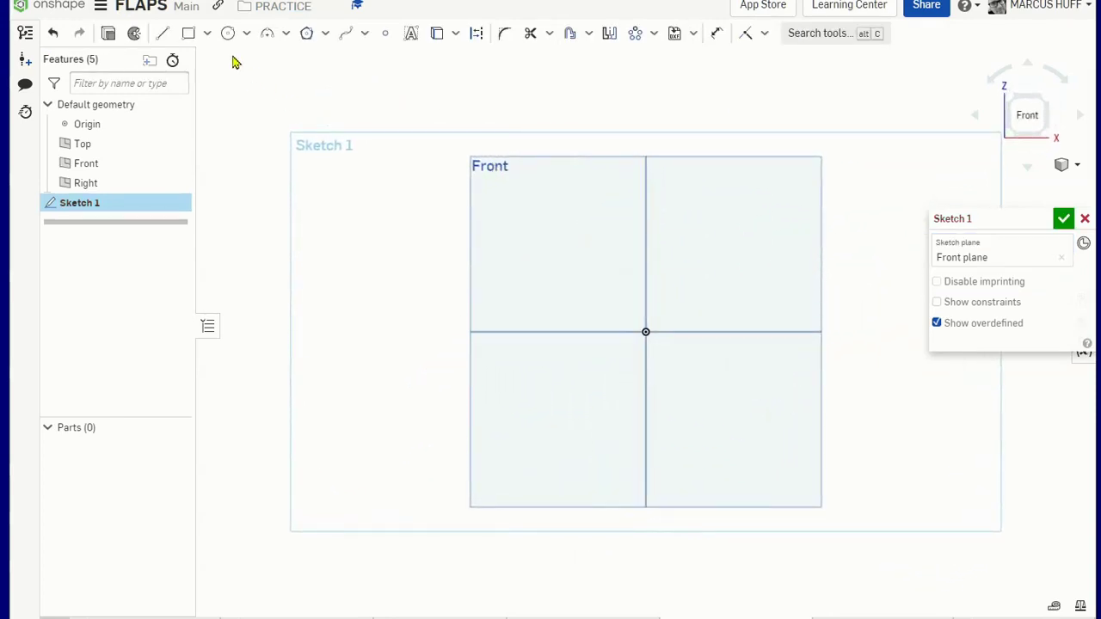
left_click(163, 33)
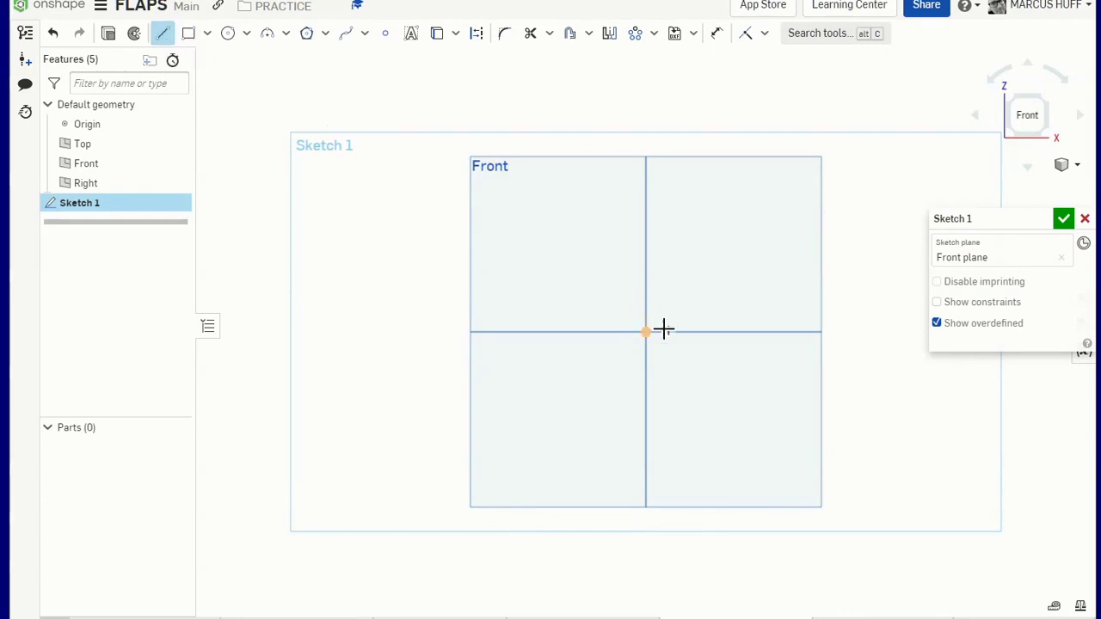
left_click(651, 335)
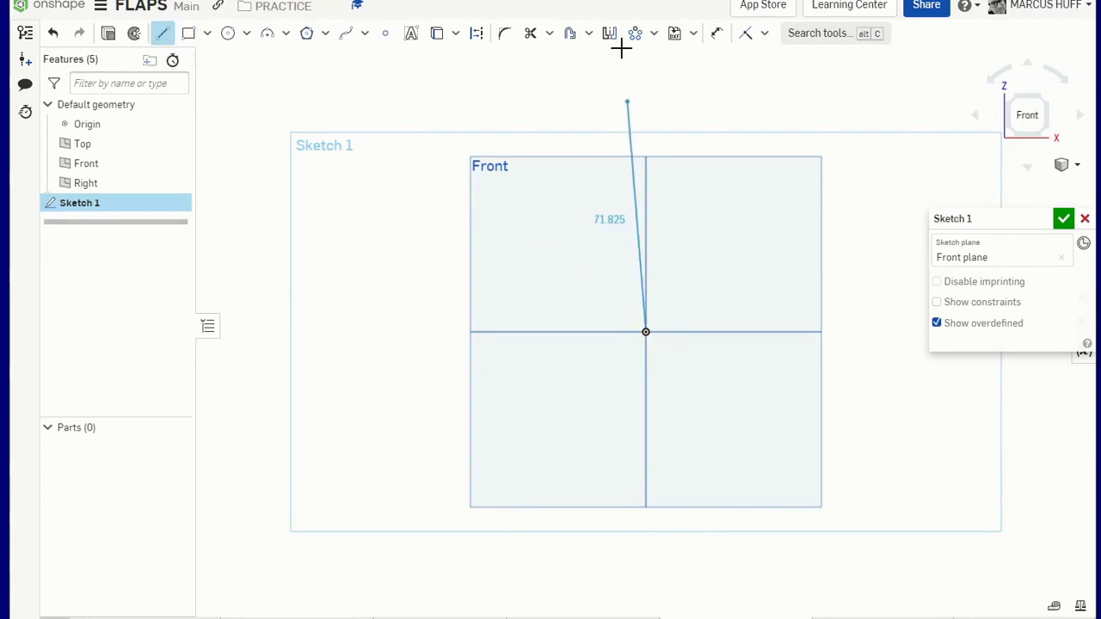
left_click(654, 128)
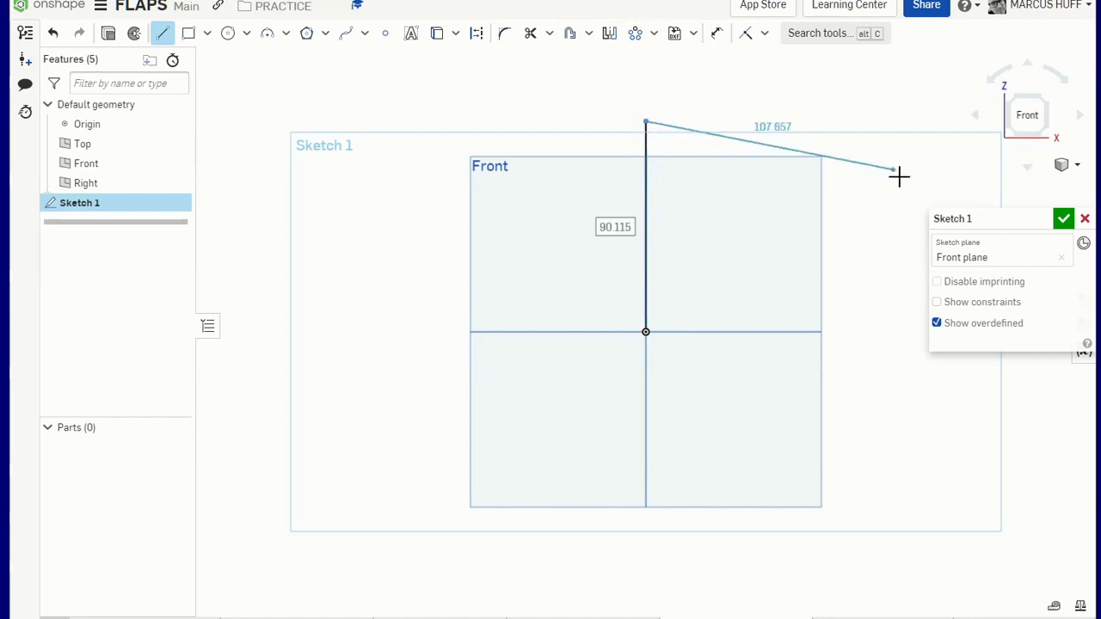
key("Escape")
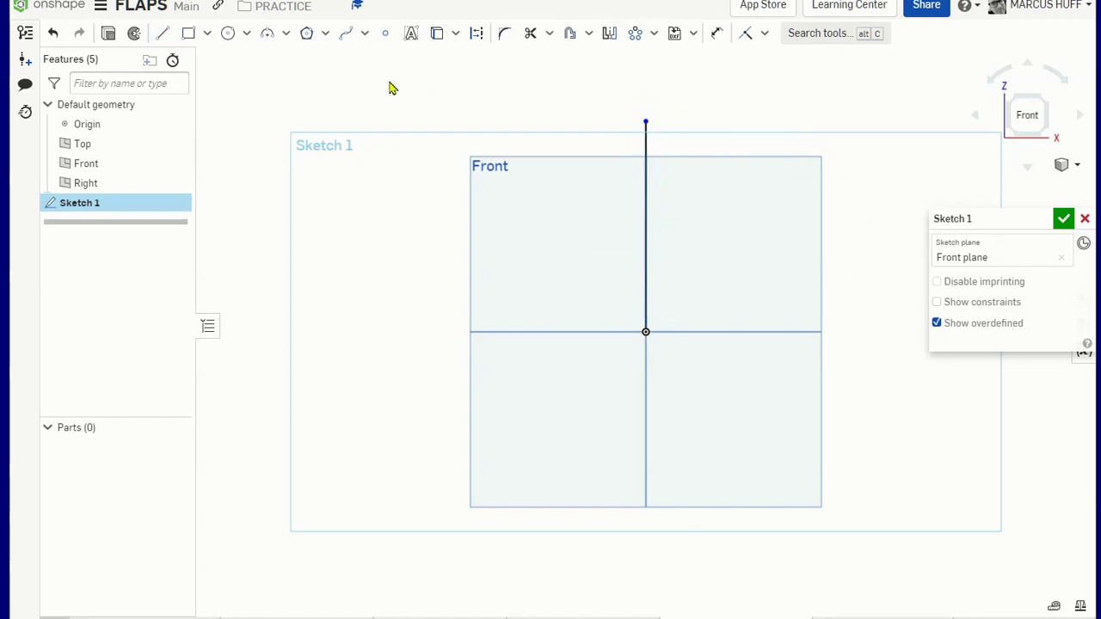
Draw a horizontal line from the origin to the right with length 10
left_click(163, 33)
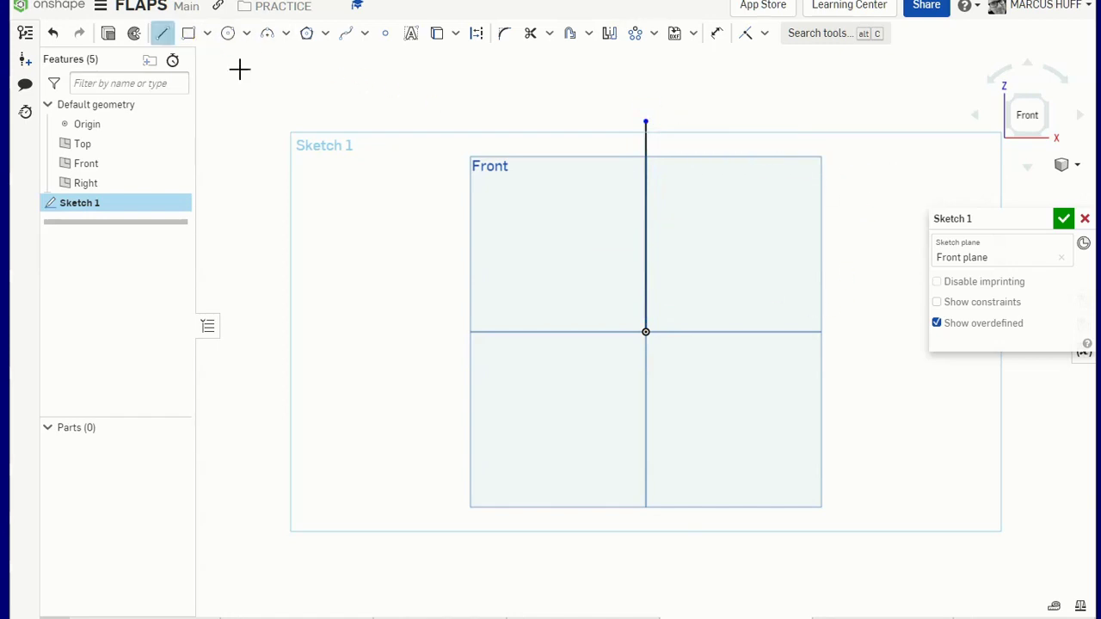
left_click(645, 332)
left_click(890, 340)
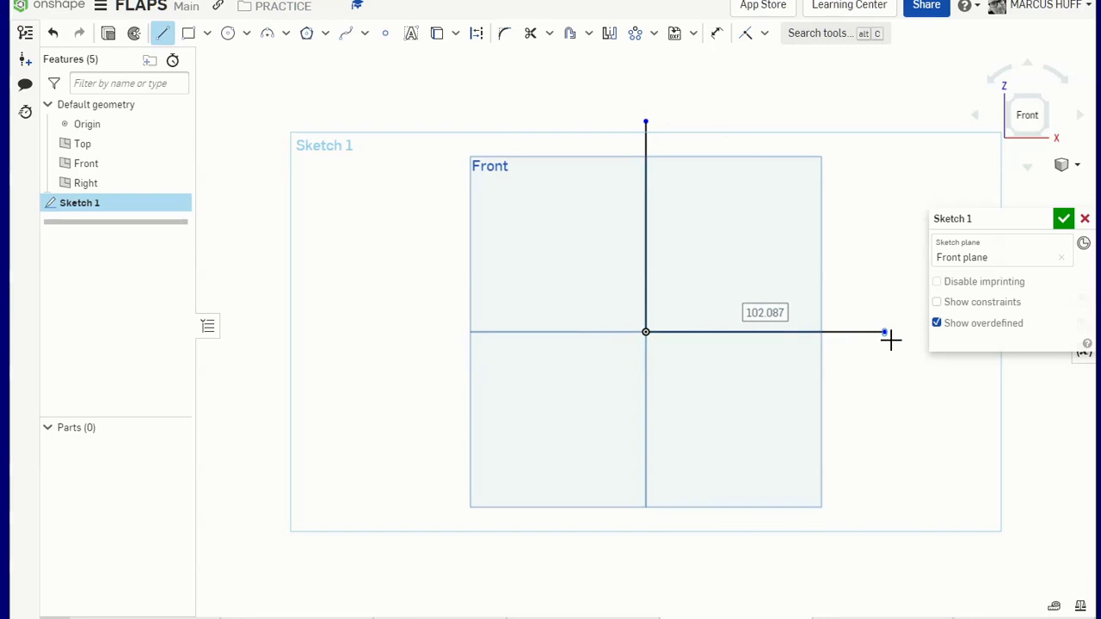
type("1")
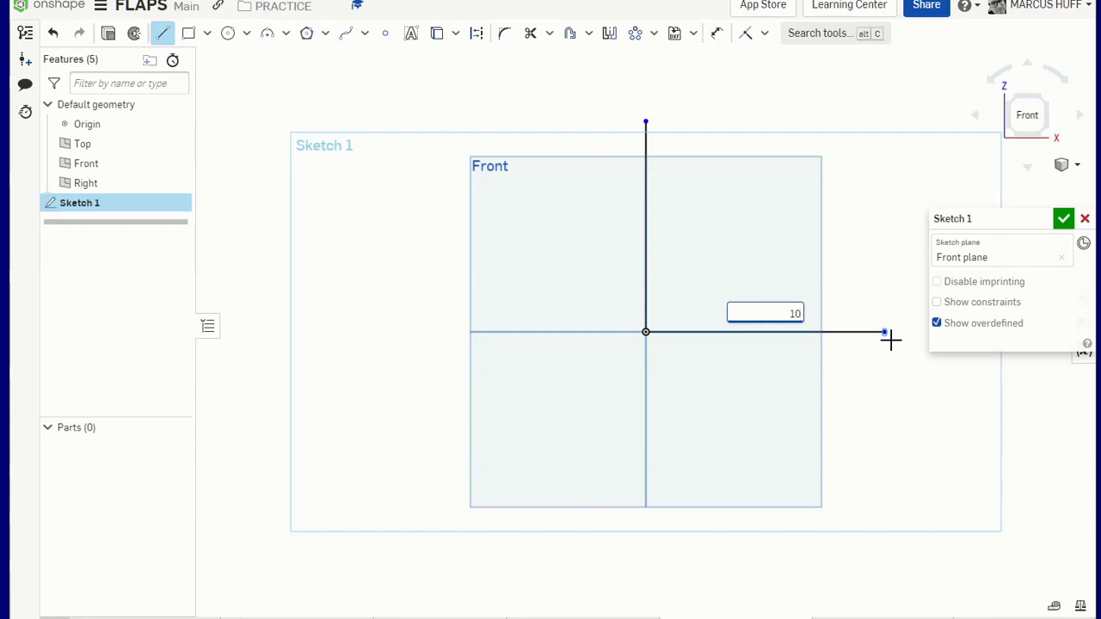
type("0")
key("Return")
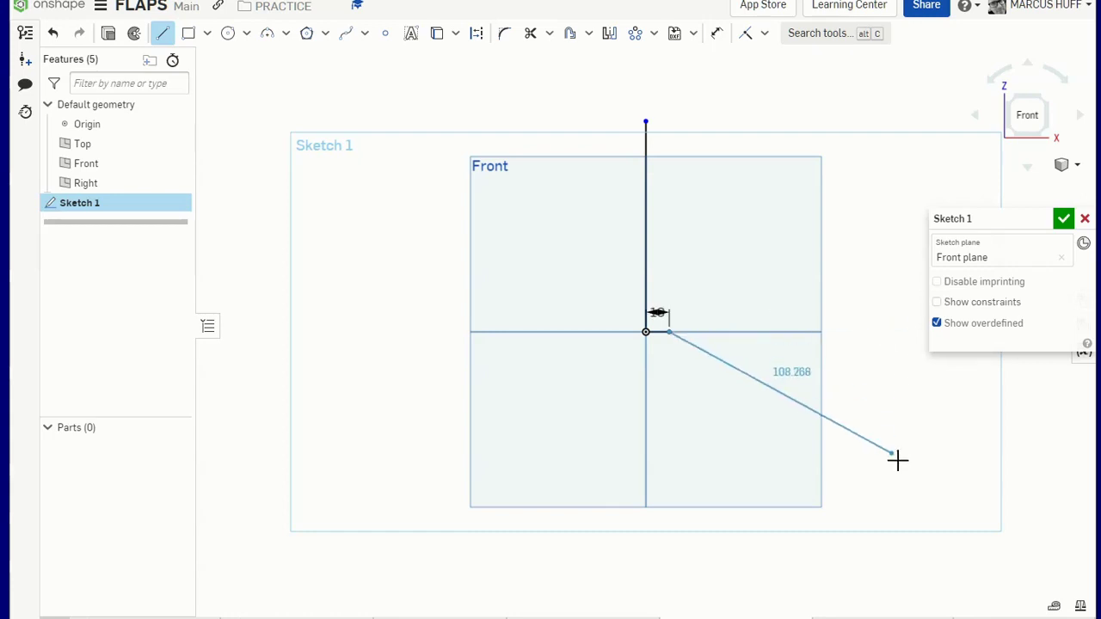
Change the horizontal line's length from 10 to 40
key("Escape")
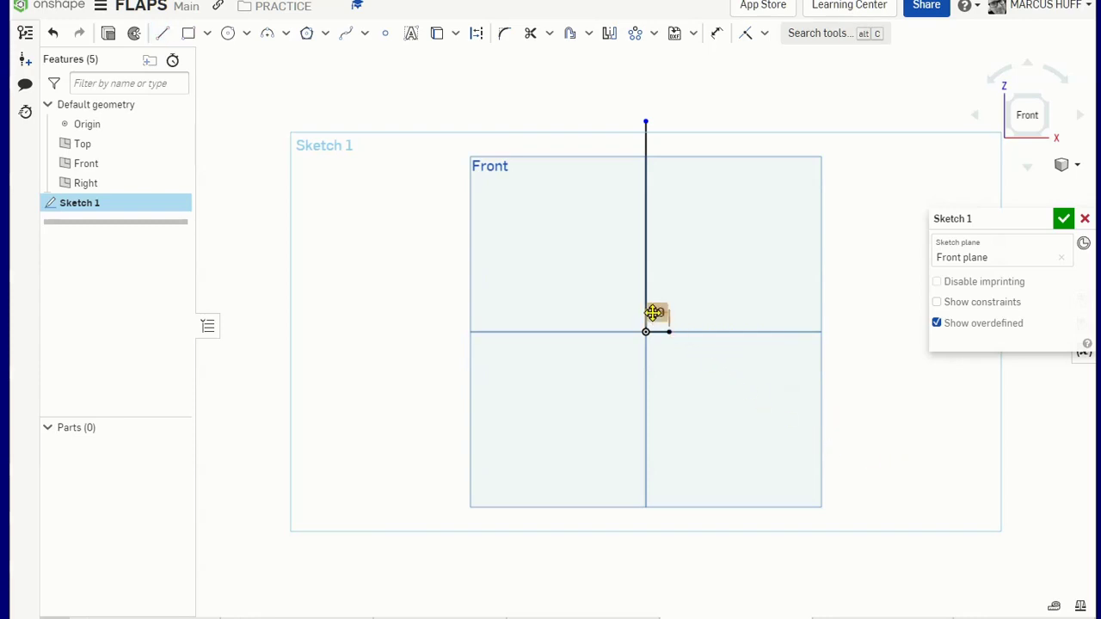
double_click(657, 313)
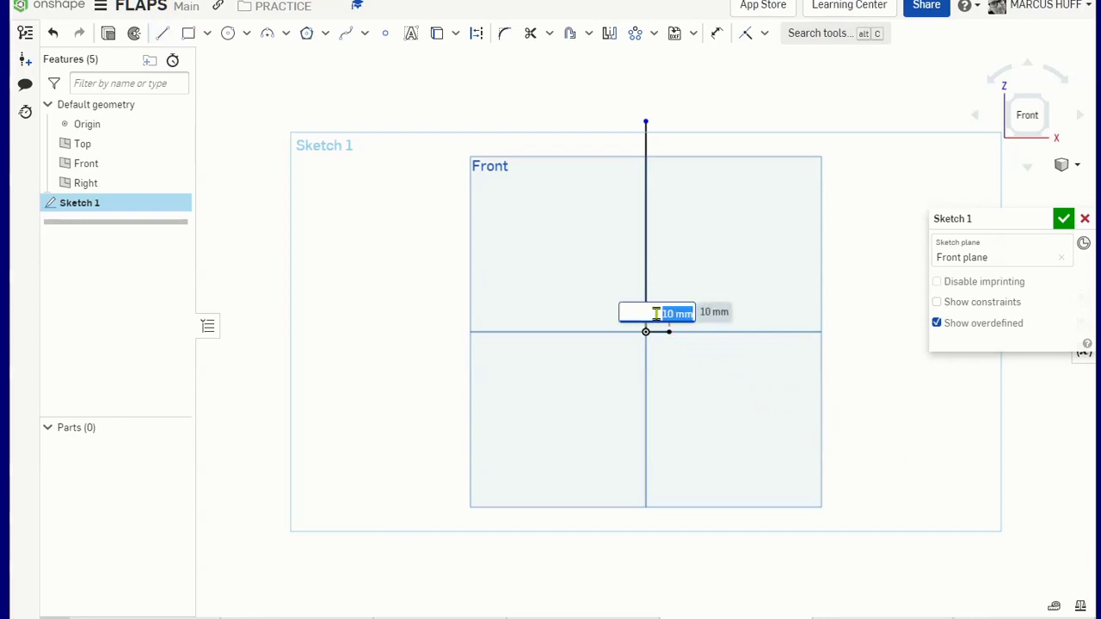
type("40")
key("Return")
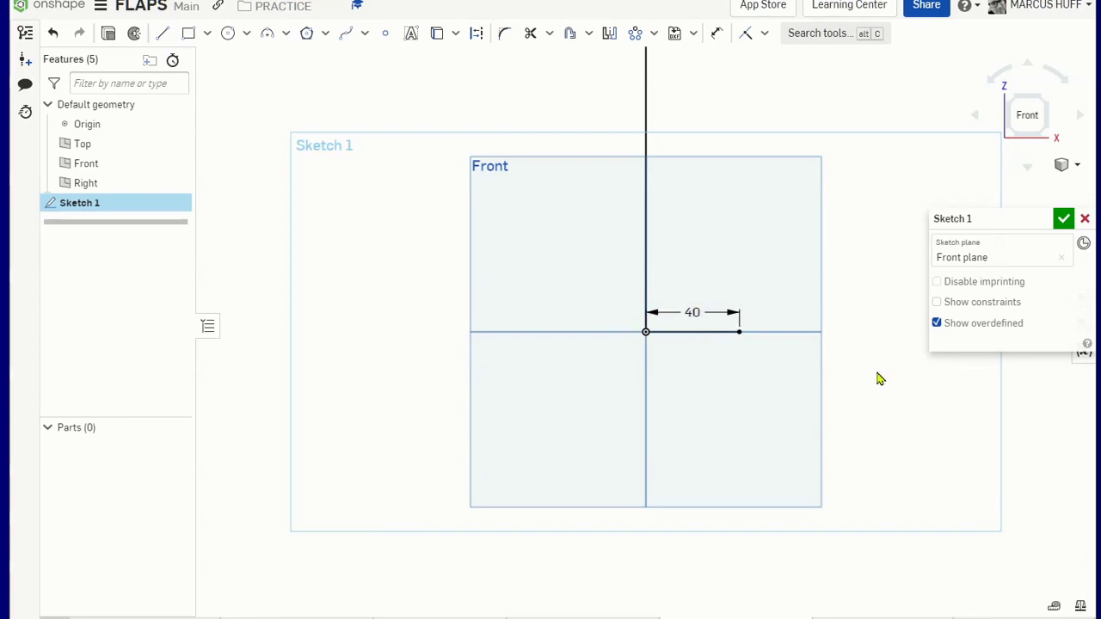
Add a Ø5 circle centred on the line's end and finish the sketch
left_click(228, 33)
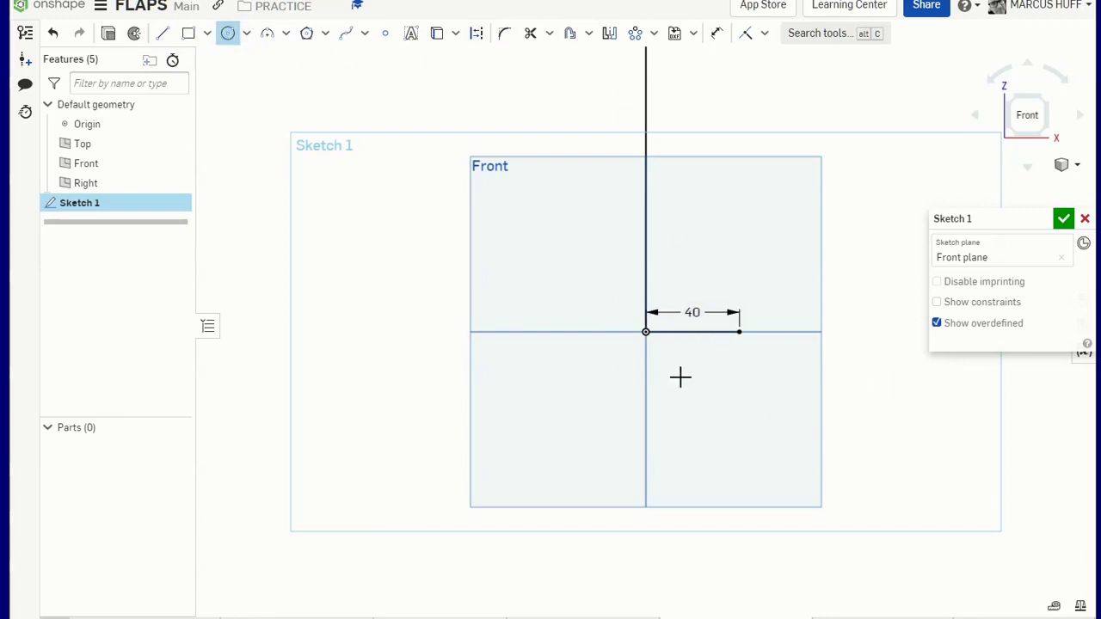
left_click(745, 341)
type("5")
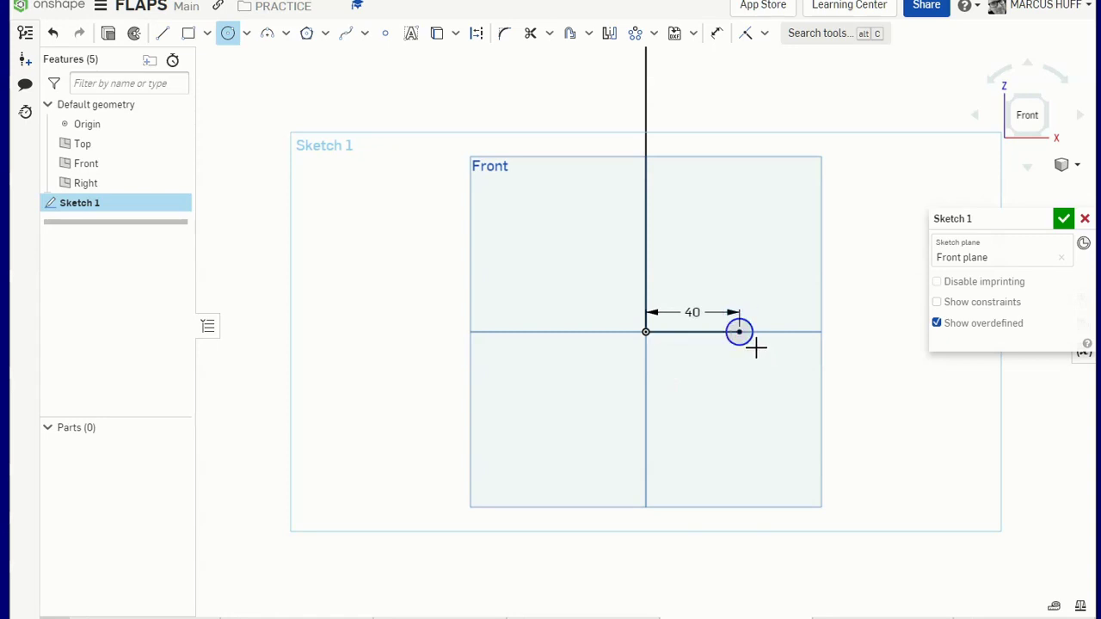
key("Return")
scroll(779, 351, "up", 5)
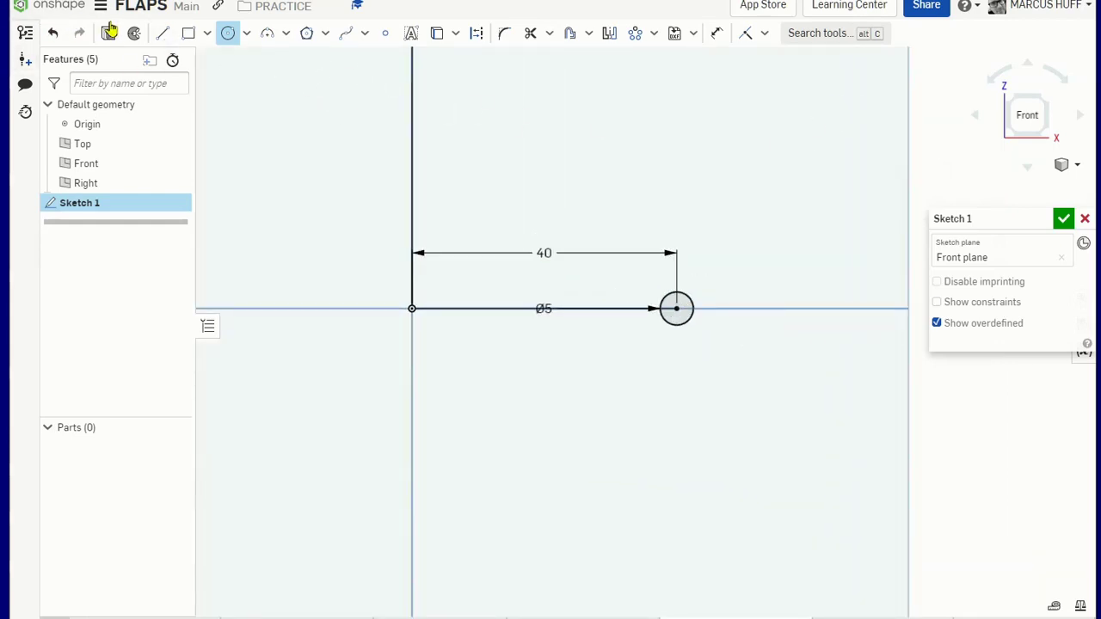
left_click(1064, 221)
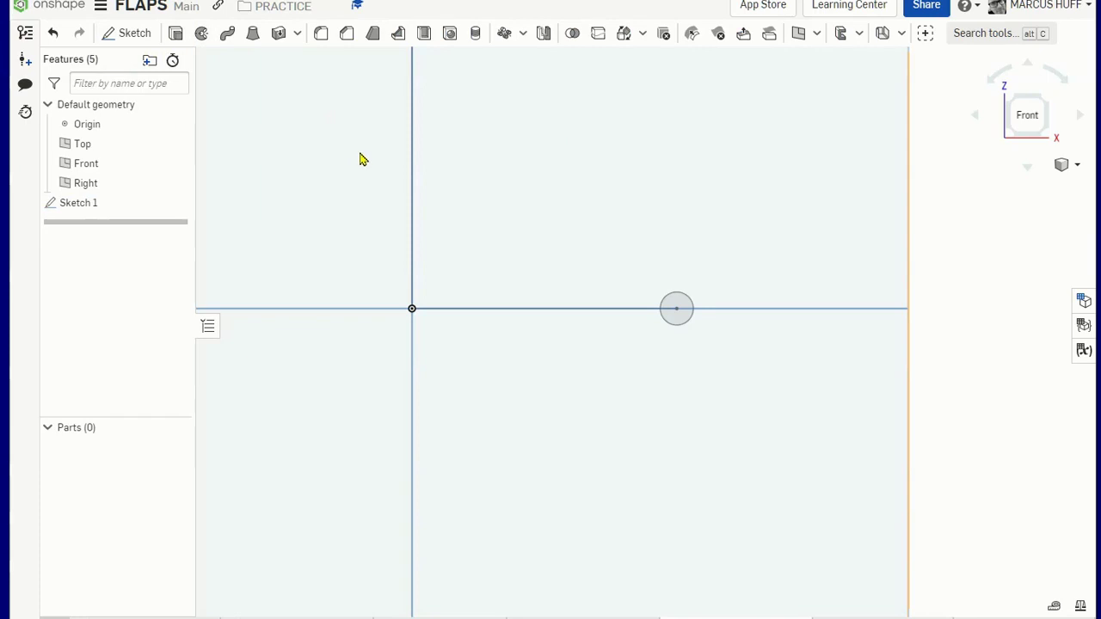
Revolve the Ø5 circle a full turn around the vertical line to form a ring
right_click_drag(505, 182, 486, 214)
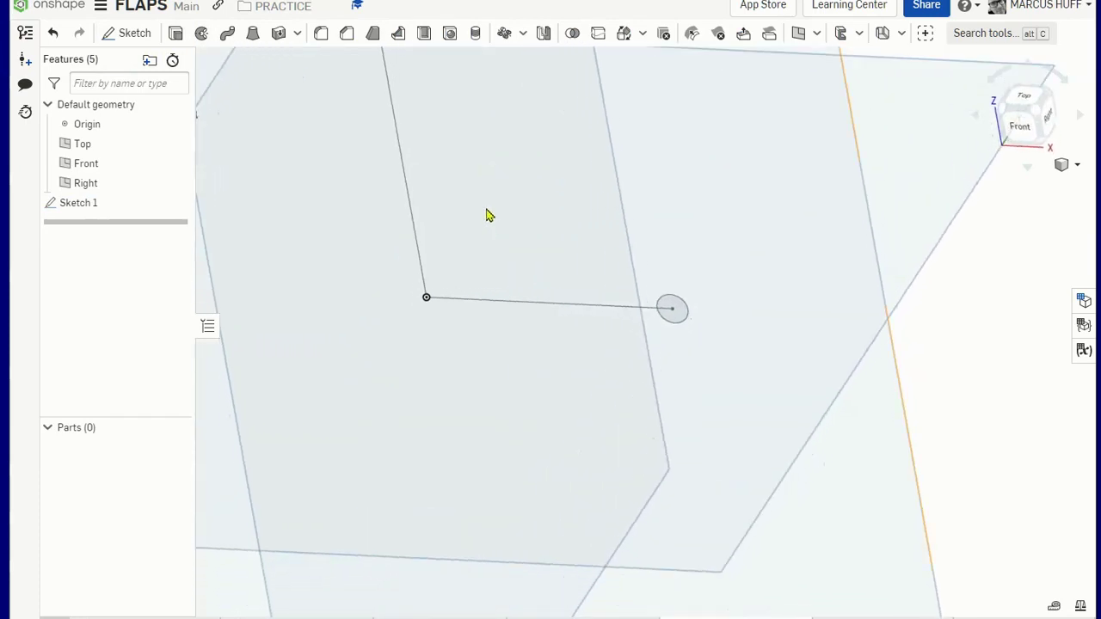
left_click(201, 34)
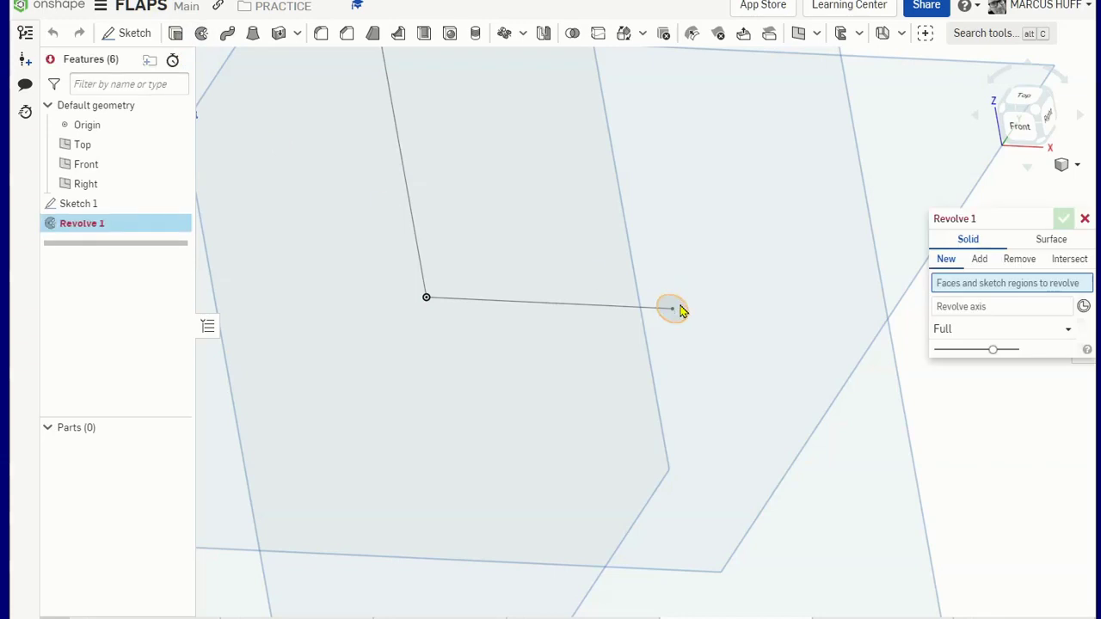
left_click(678, 309)
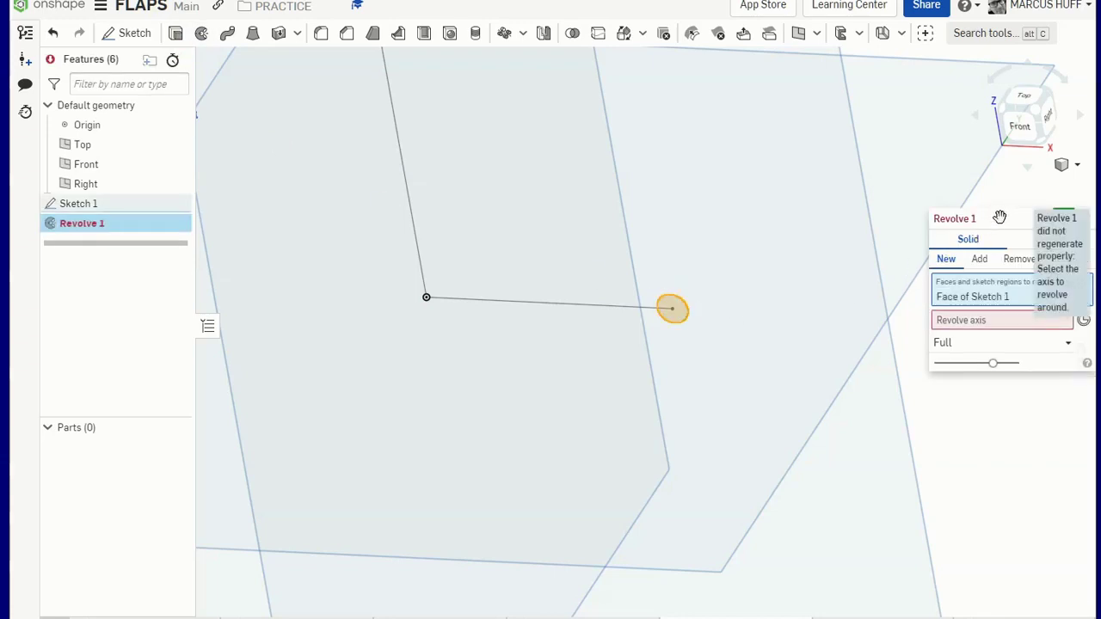
left_click_drag(1000, 217, 722, 222)
left_click(720, 320)
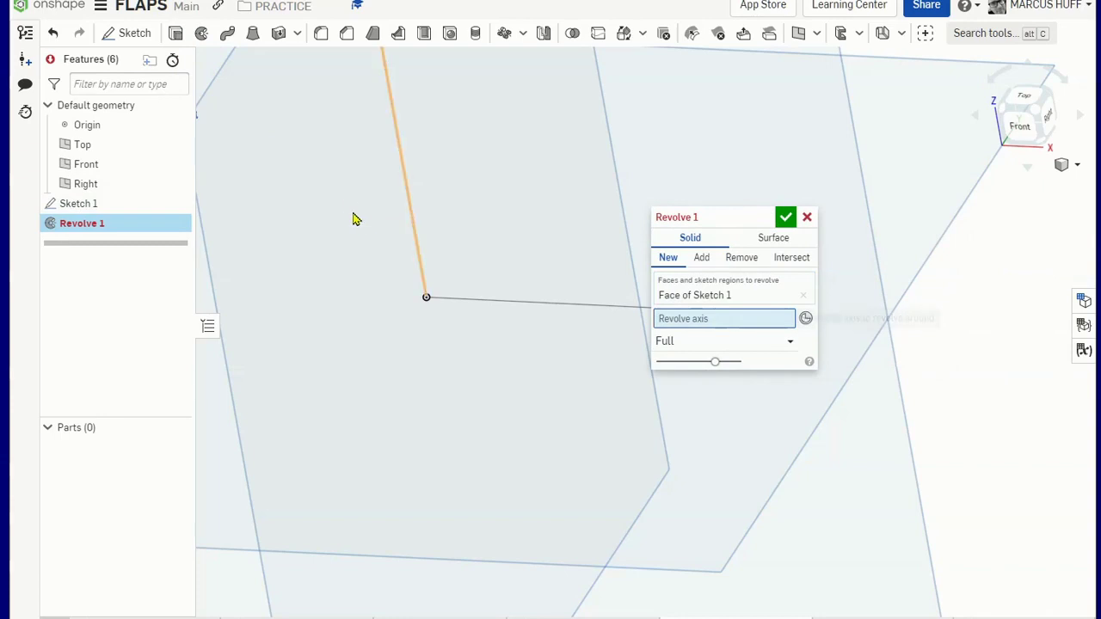
left_click(409, 203)
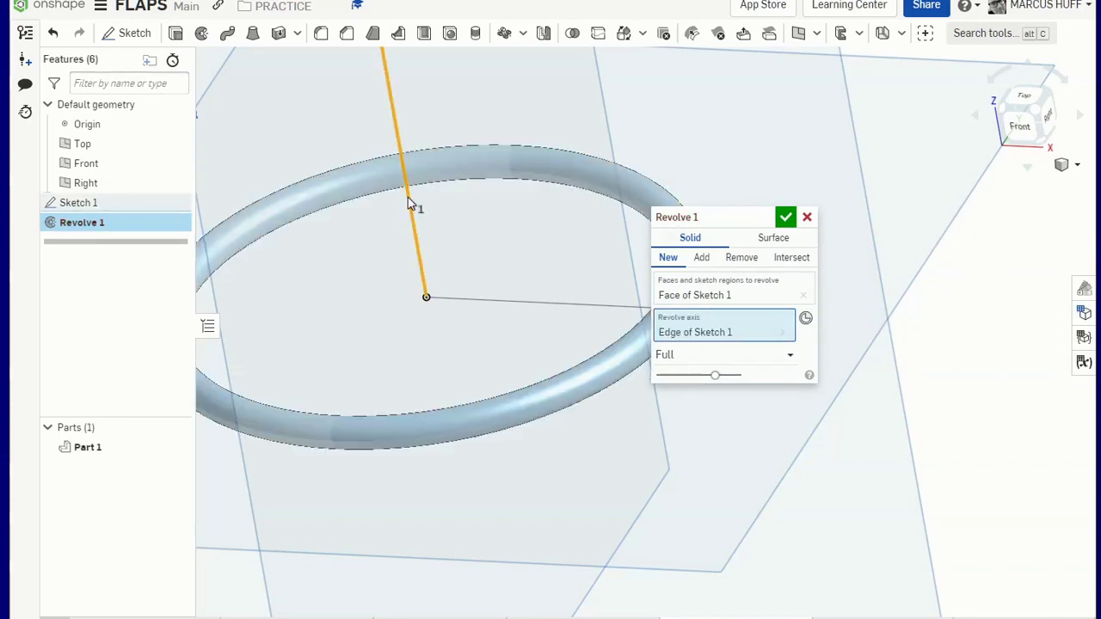
left_click(787, 218)
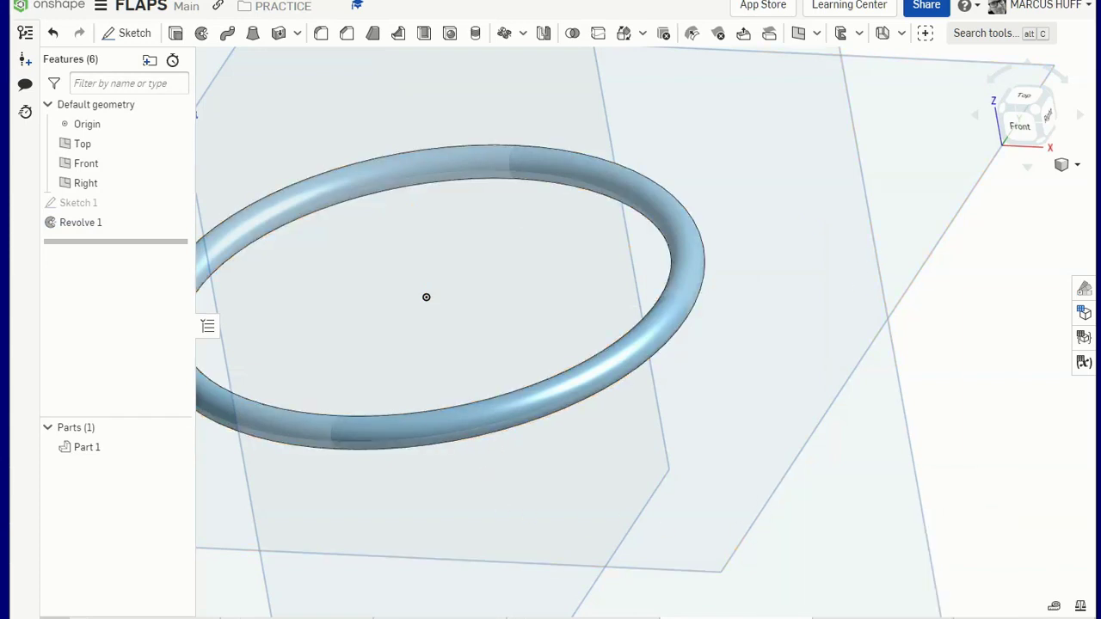
In an empty Part Studio, sketch on the Front plane with a vertical line through the origin
left_click(822, 614)
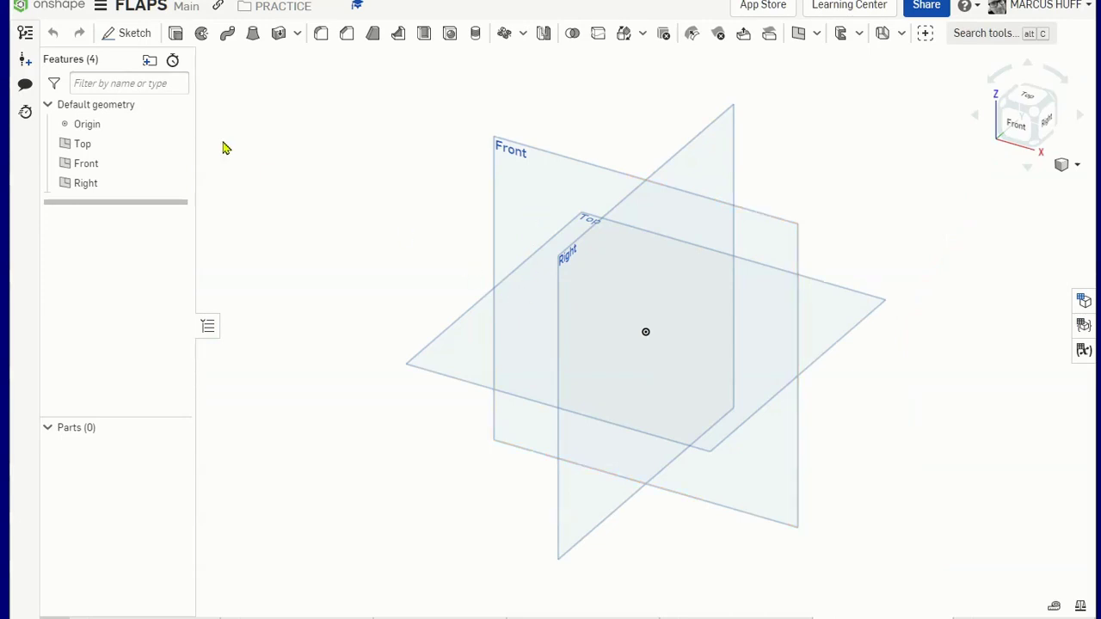
left_click(127, 35)
left_click(562, 160)
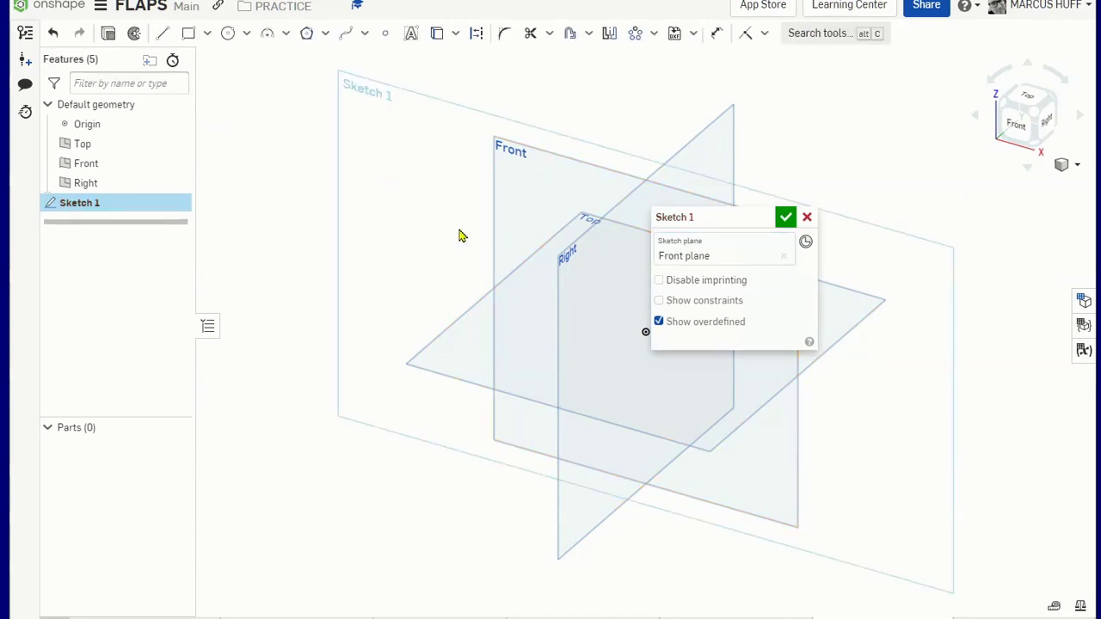
key("n")
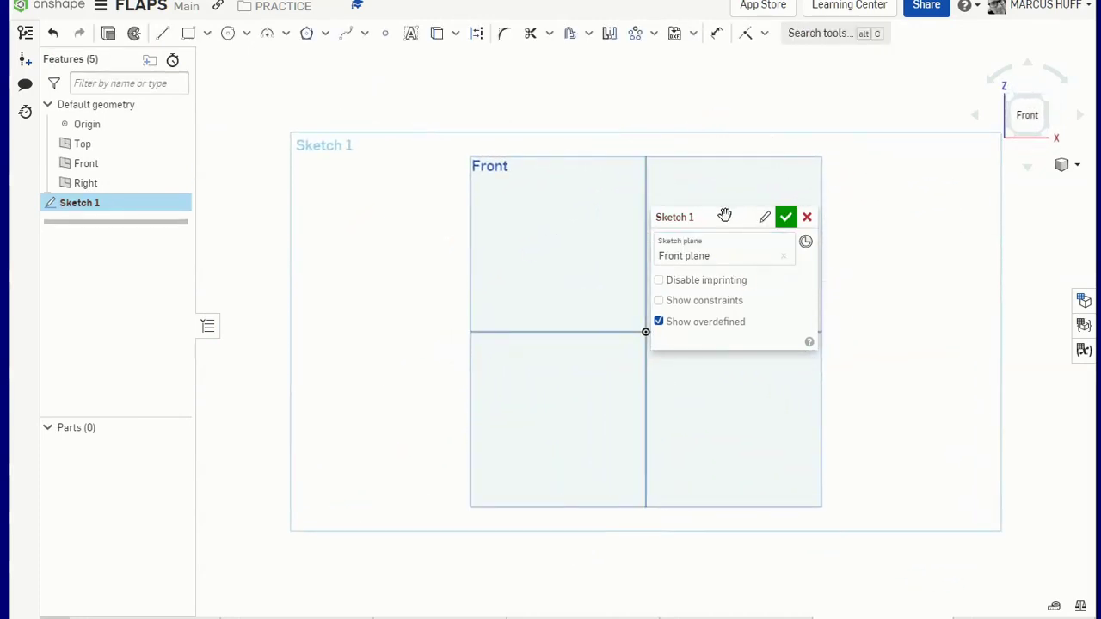
mouse_move(725, 215)
left_mouse_down()
mouse_move(335, 293)
mouse_move(166, 350)
left_mouse_up()
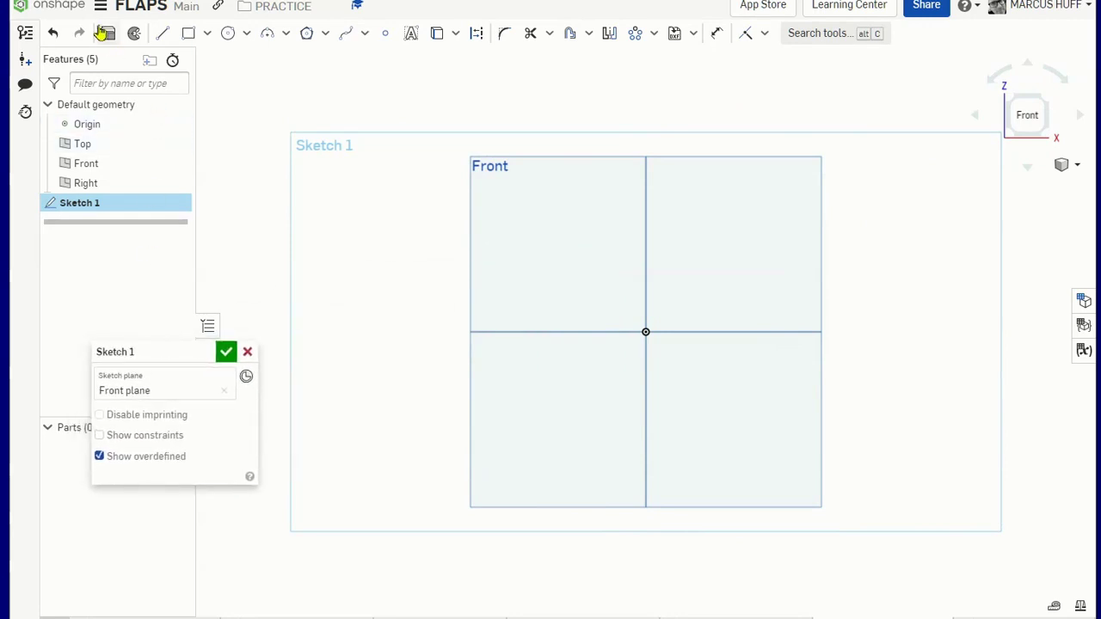
left_click(162, 32)
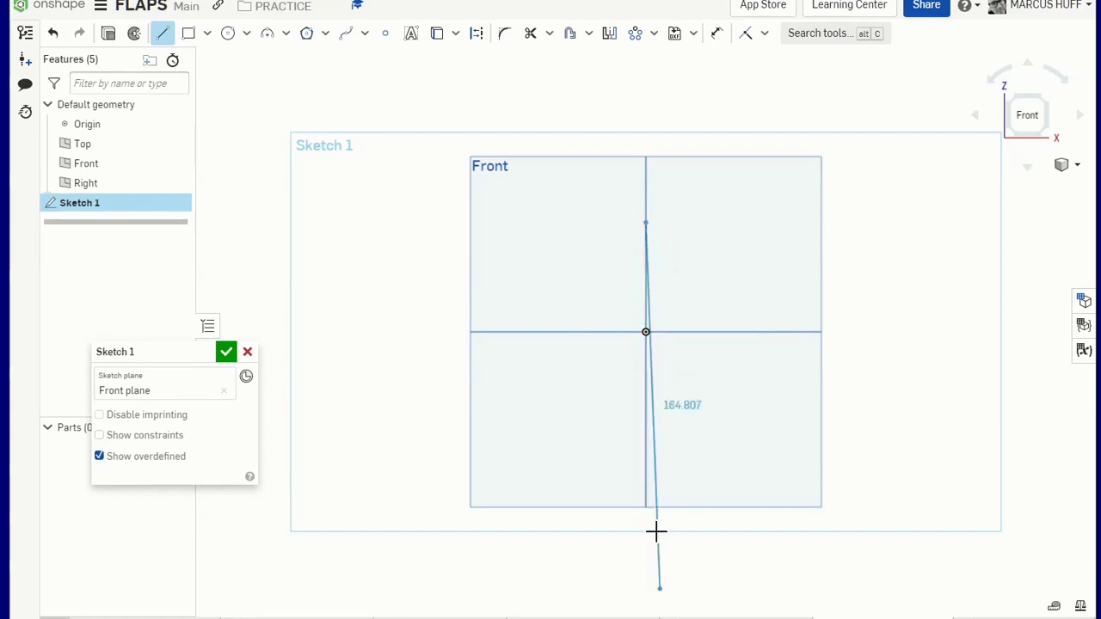
left_click(646, 481)
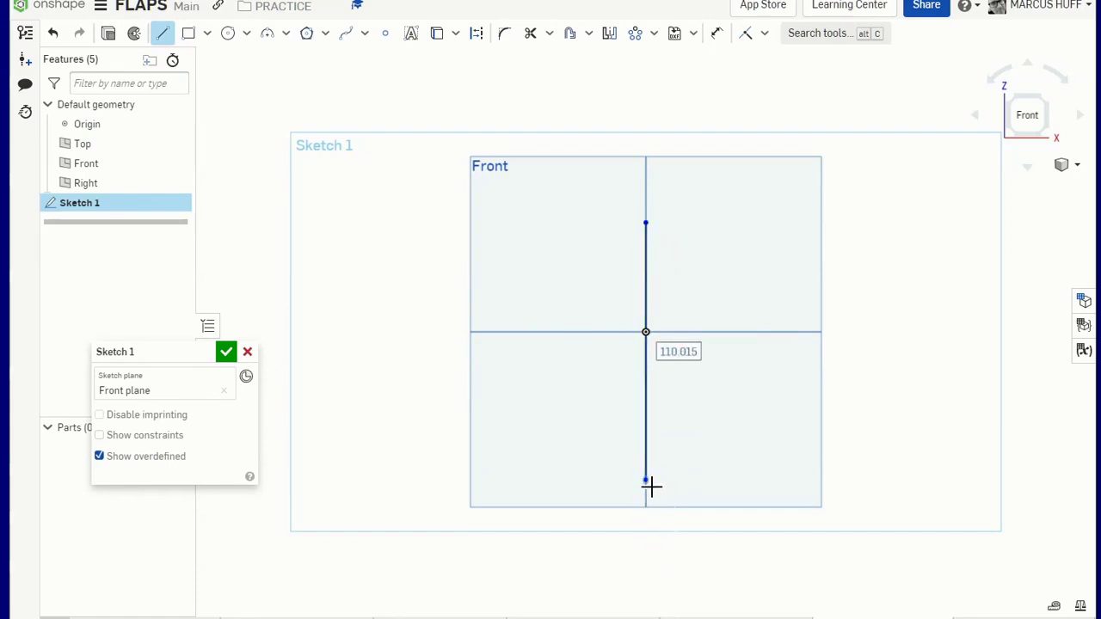
key("Escape")
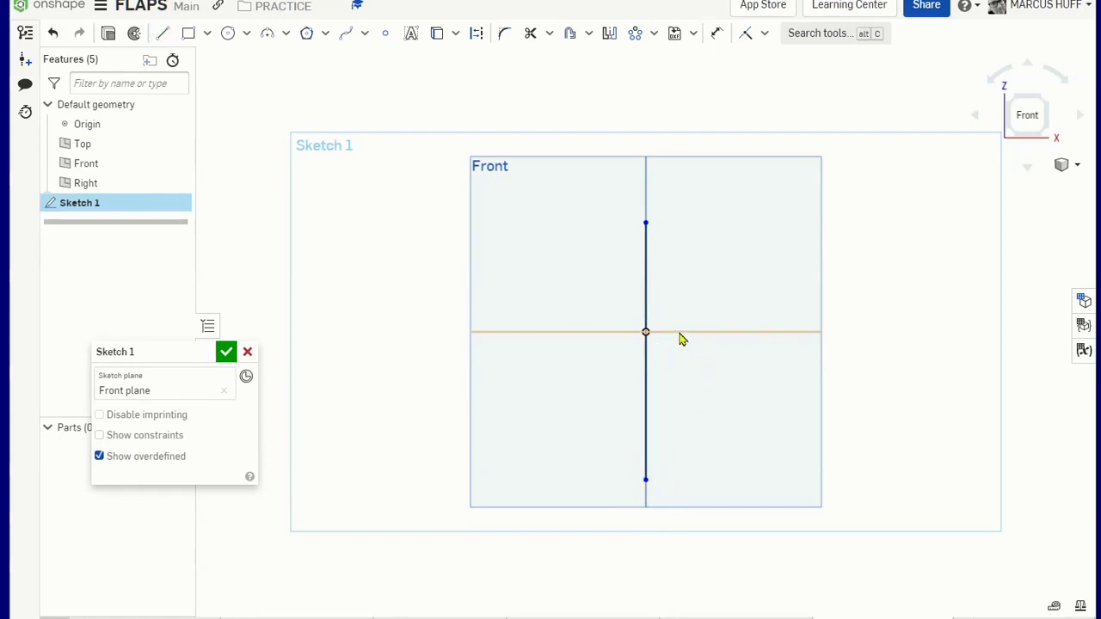
Draw a short horizontal line from the origin to the right
left_click(229, 33)
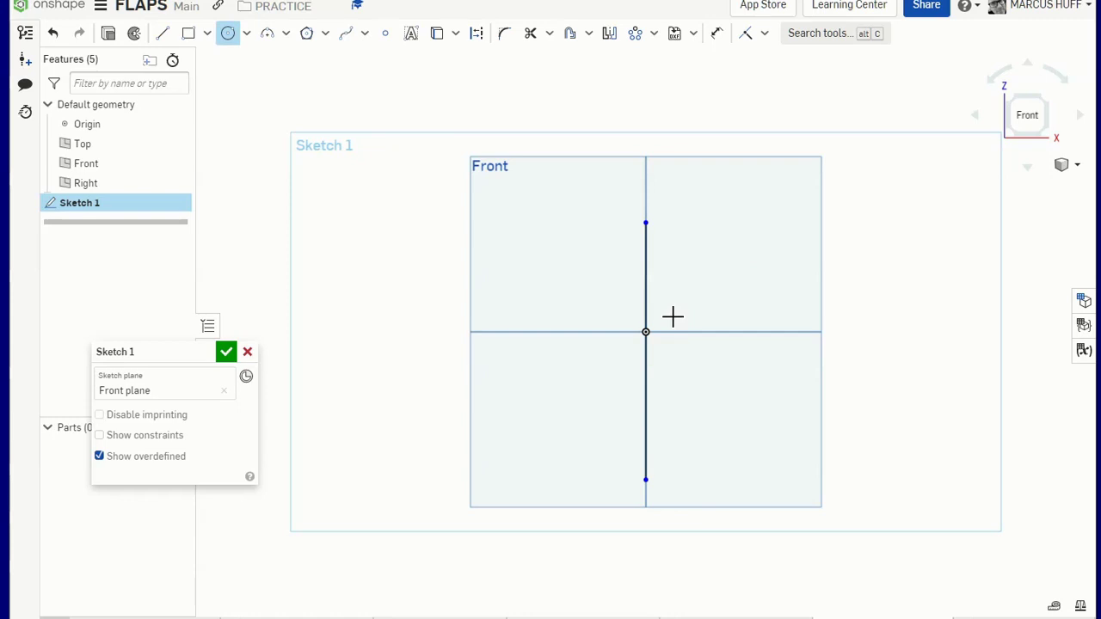
left_click(163, 37)
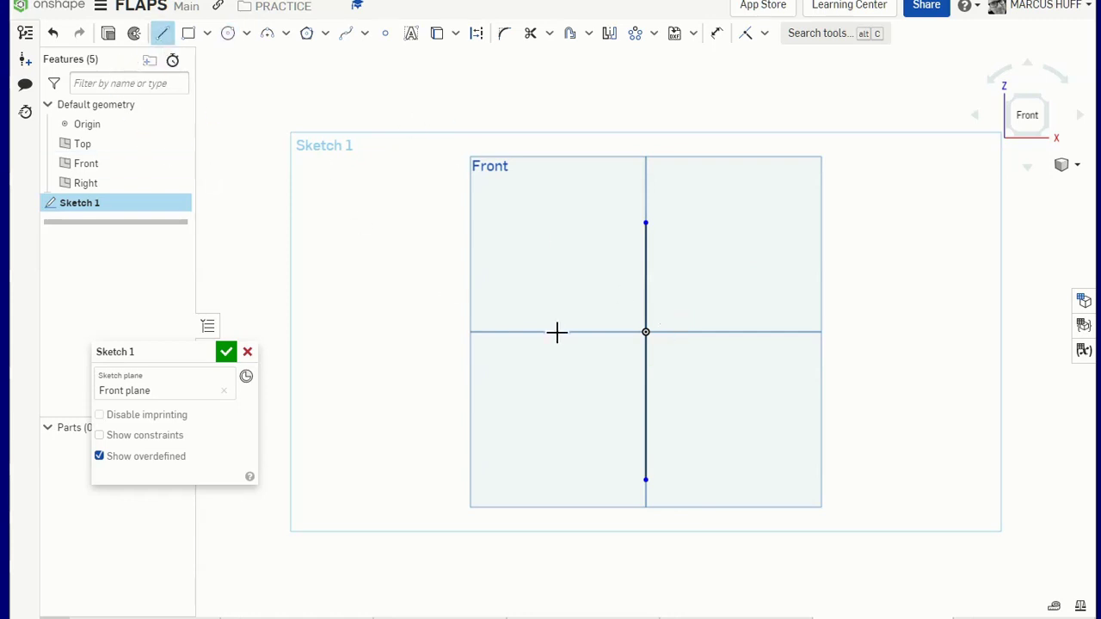
left_click(649, 339)
left_click(680, 339)
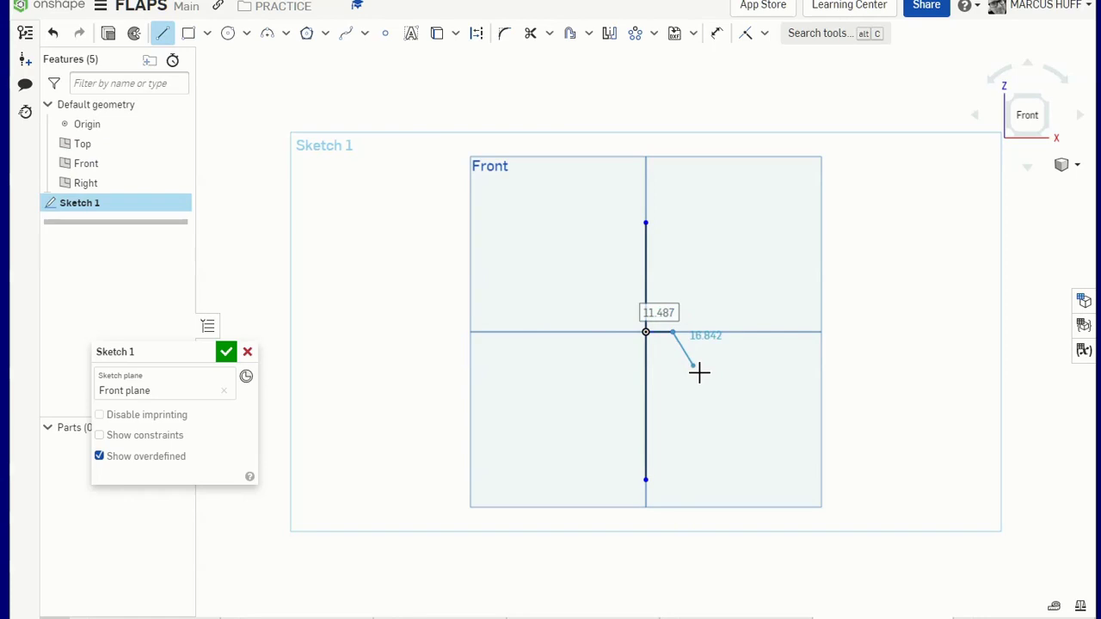
key("Escape")
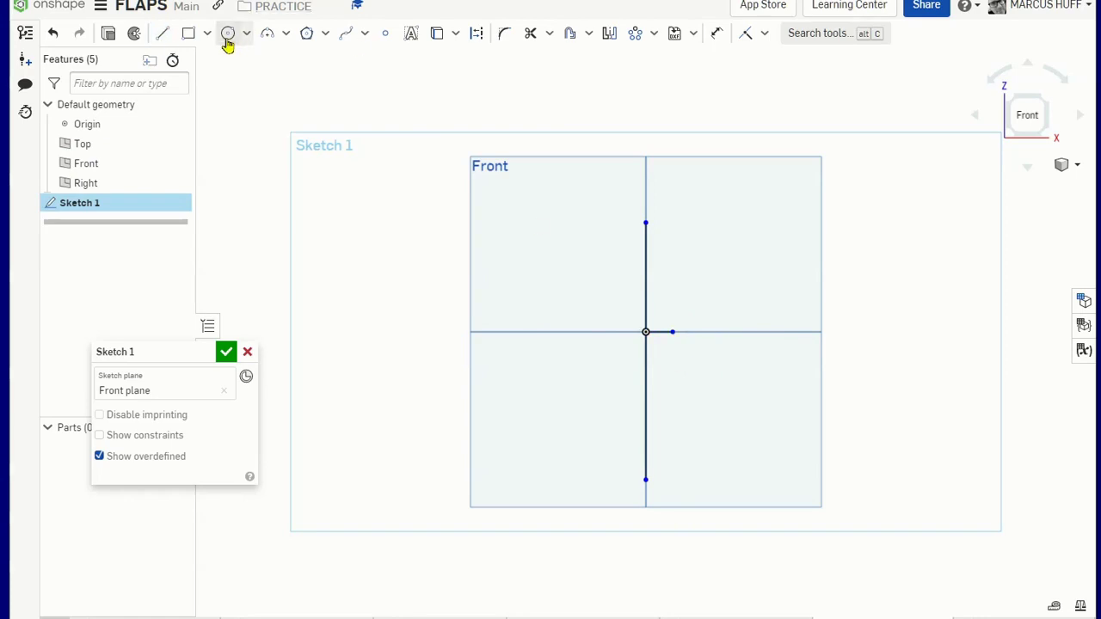
Draw a closed five-sided profile starting at the short line's end
left_click(163, 33)
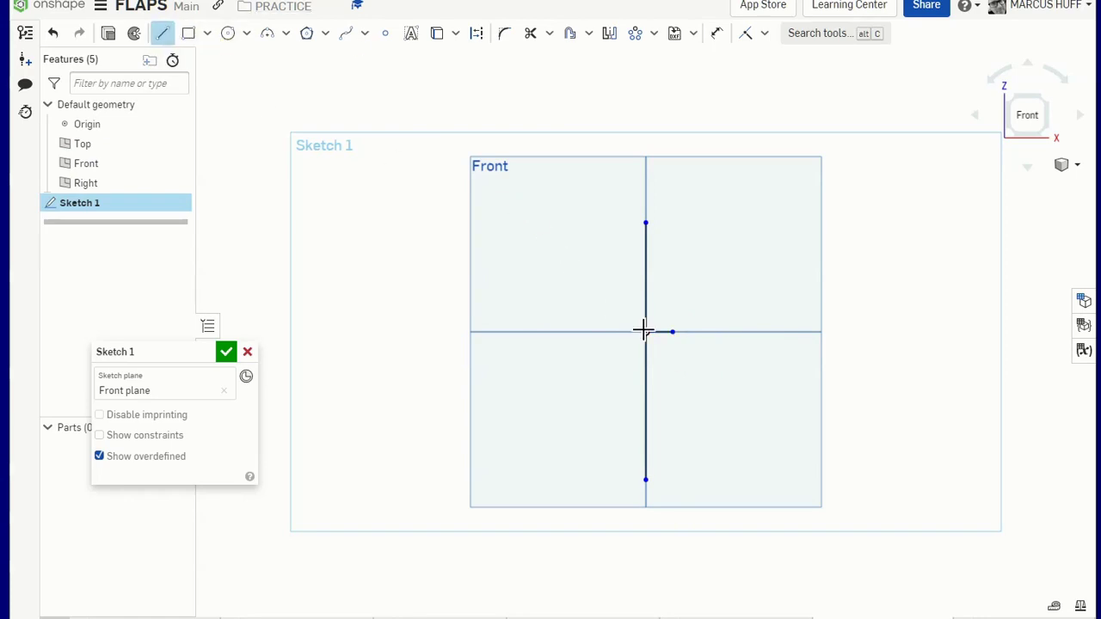
left_click(674, 333)
left_click(674, 294)
left_click(687, 286)
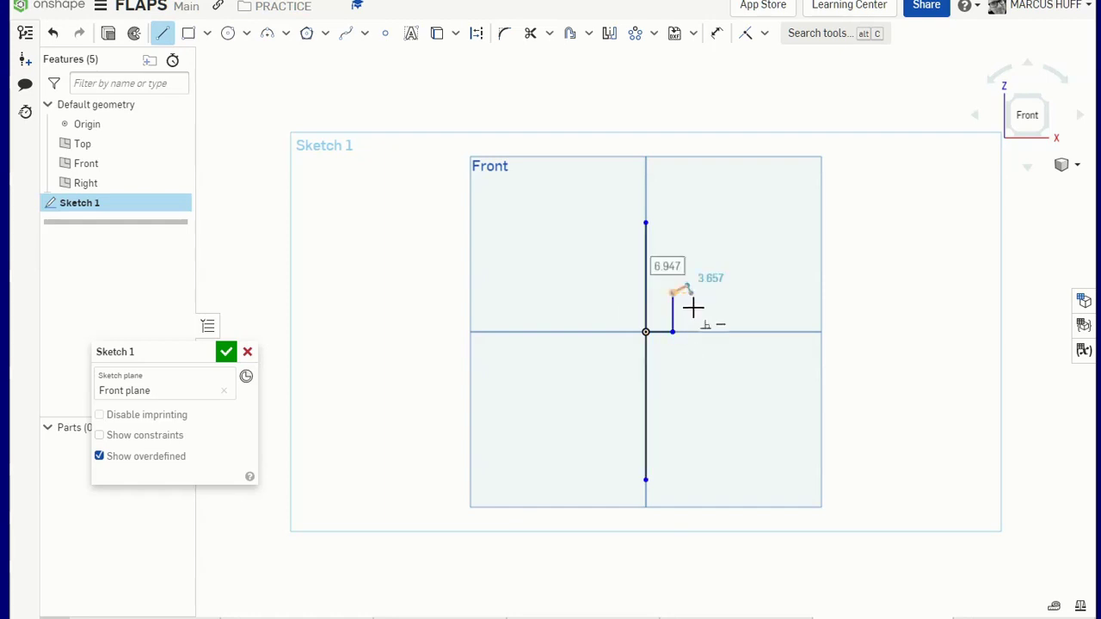
left_click(697, 319)
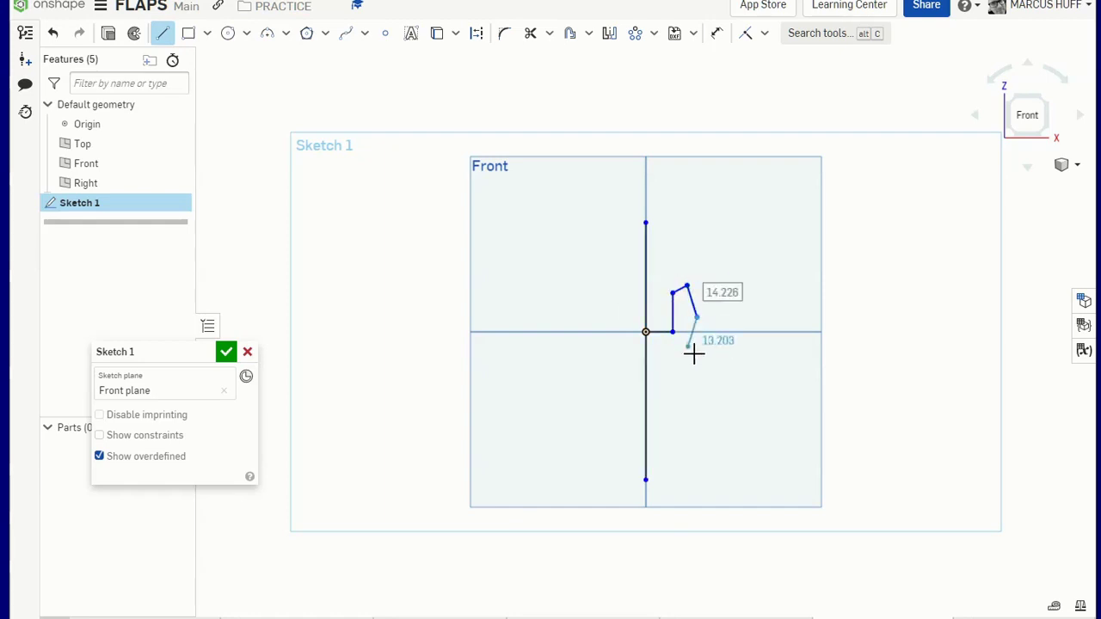
left_click(686, 345)
left_click(675, 335)
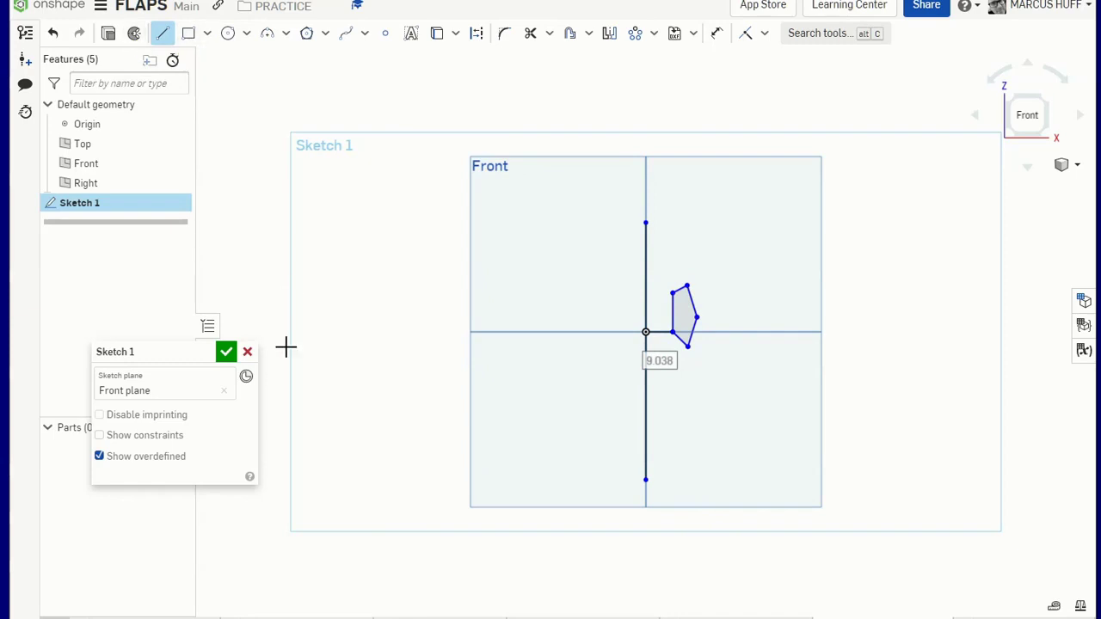
Finish the sketch and revolve the profile around the vertical line into a solid bead
left_click(225, 352)
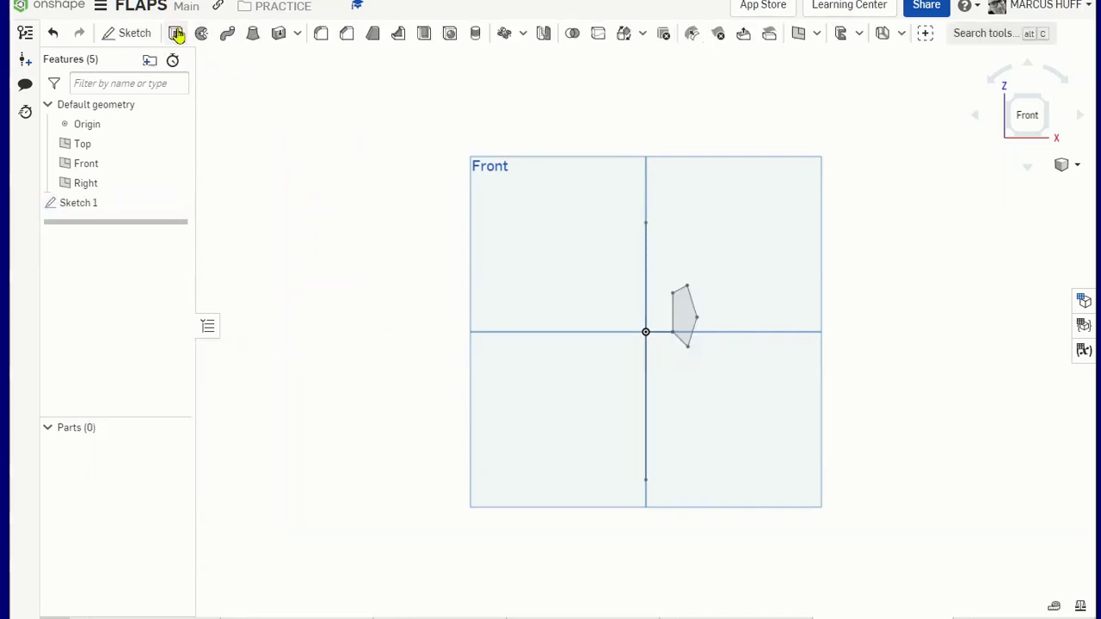
key("shift+7")
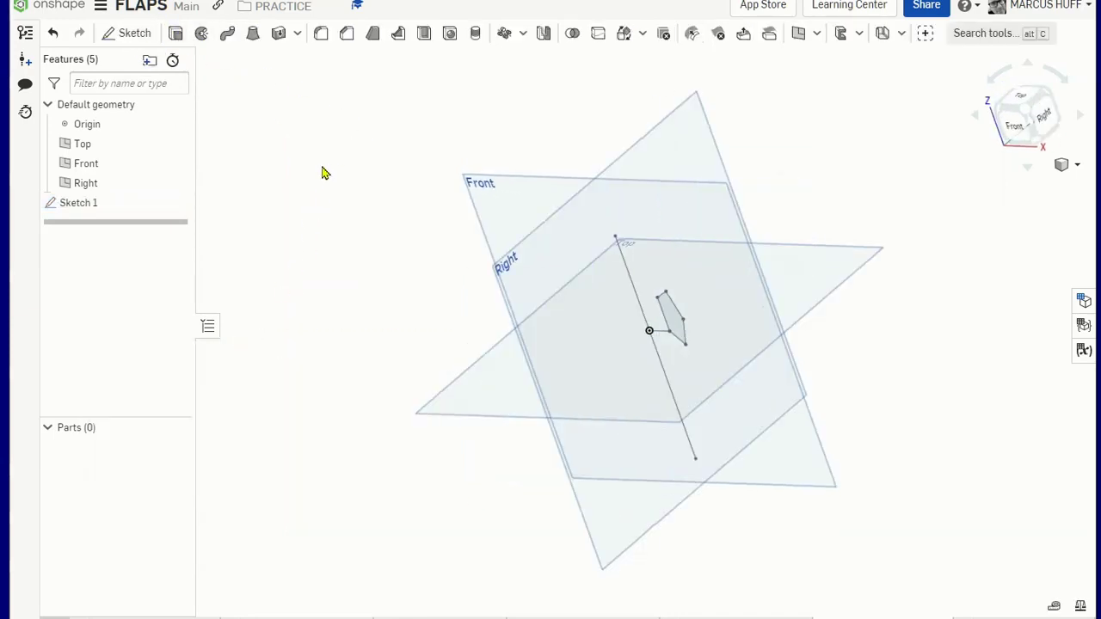
left_click(202, 33)
left_click(672, 320)
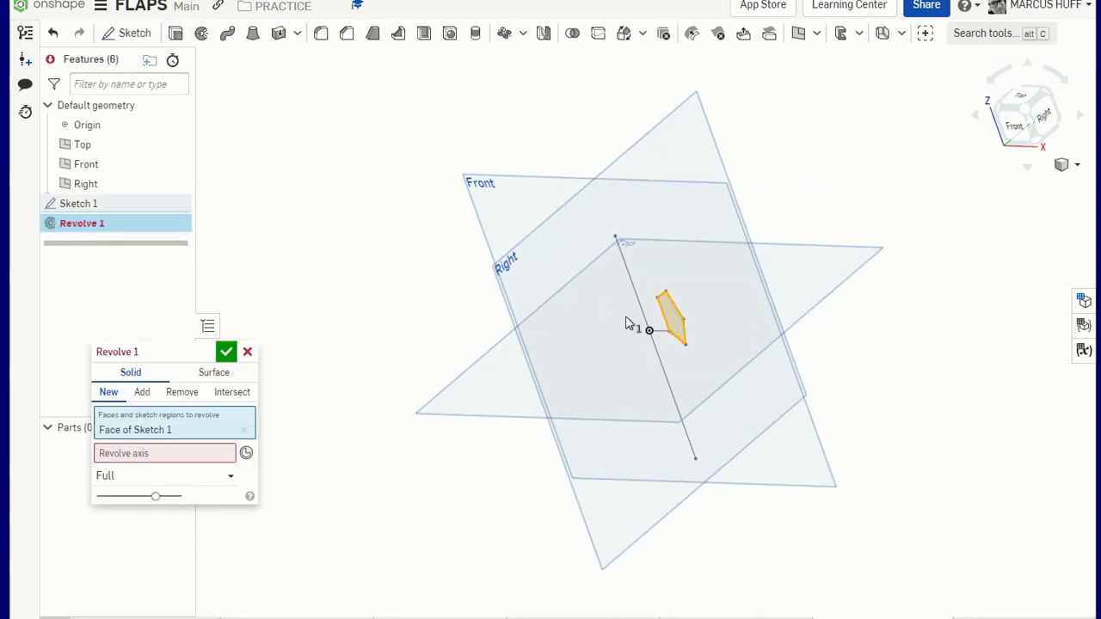
left_click(172, 453)
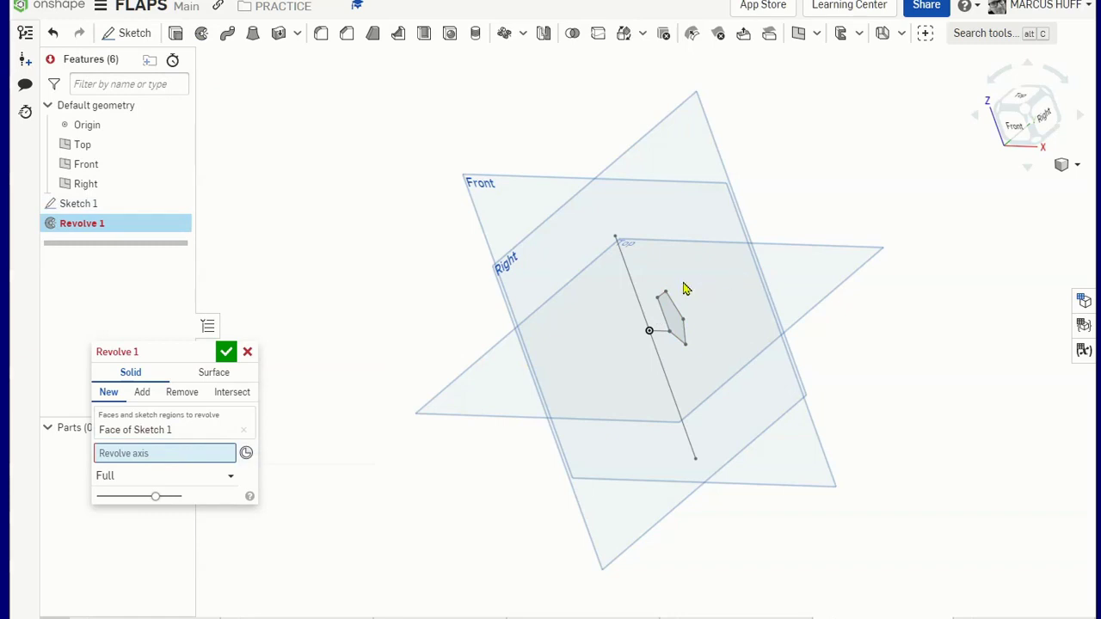
left_click(634, 286)
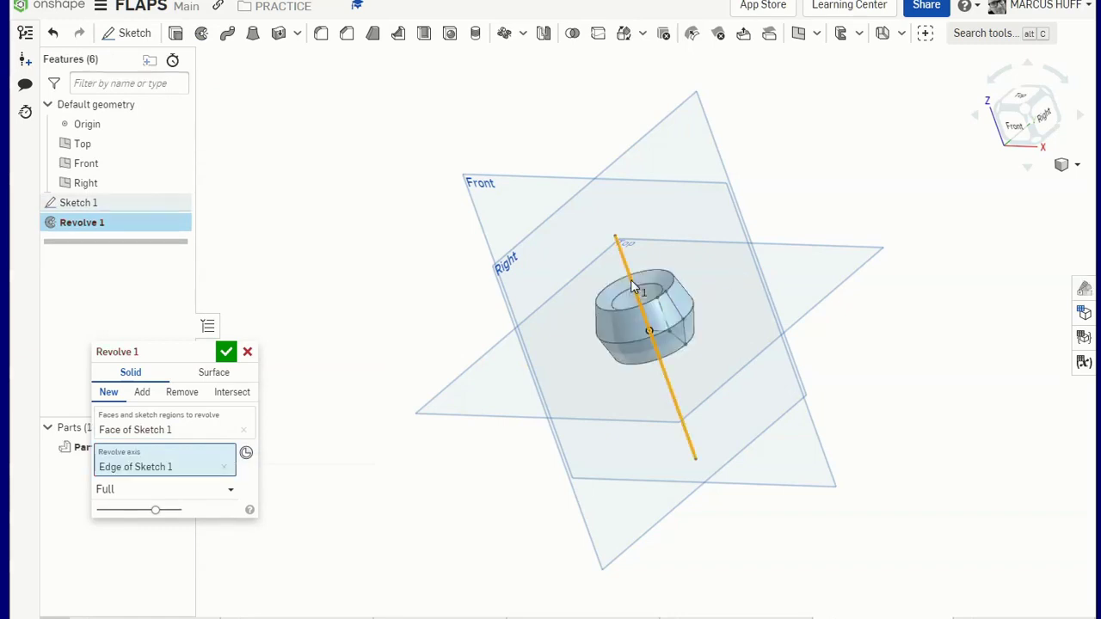
left_click(226, 353)
Rename the new part to 'bead 1'
left_click(90, 456)
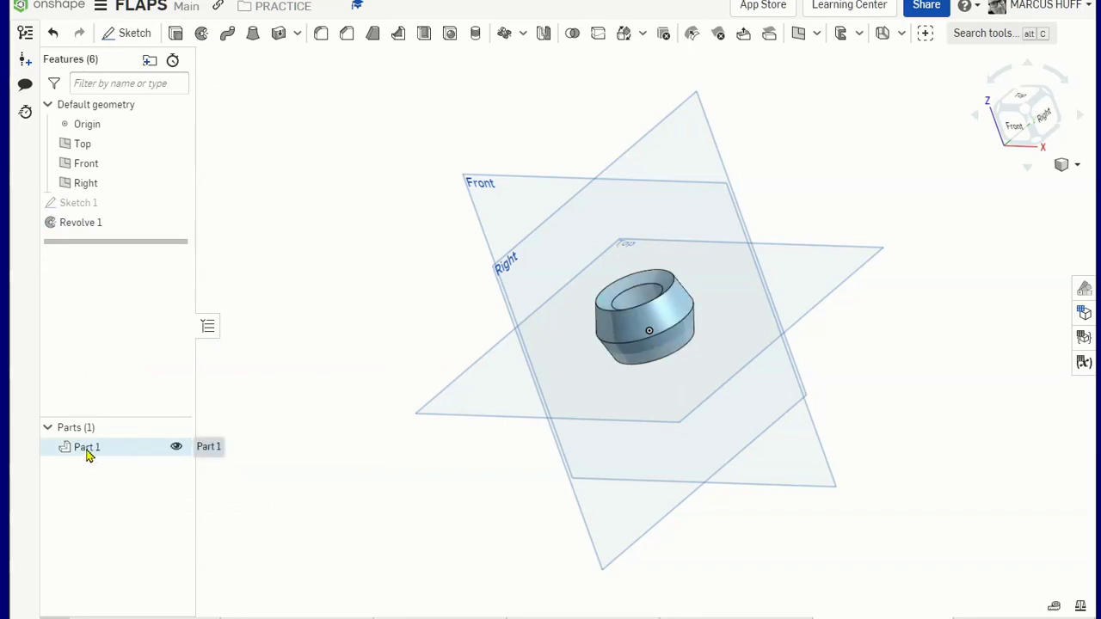
right_click(89, 454)
left_click(177, 237)
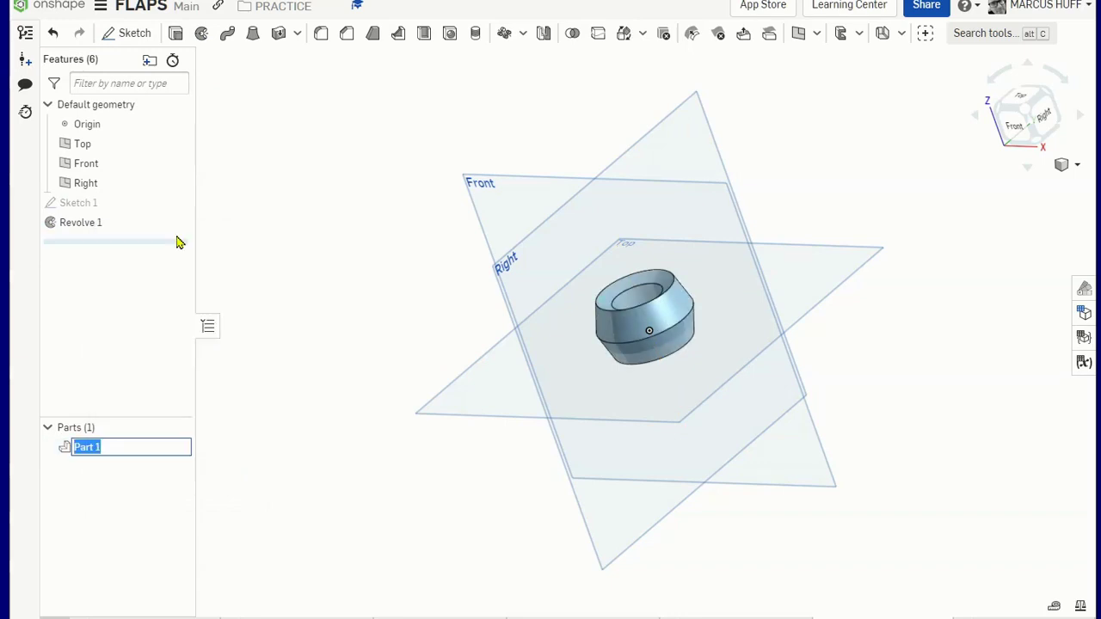
type("bead")
key("Return")
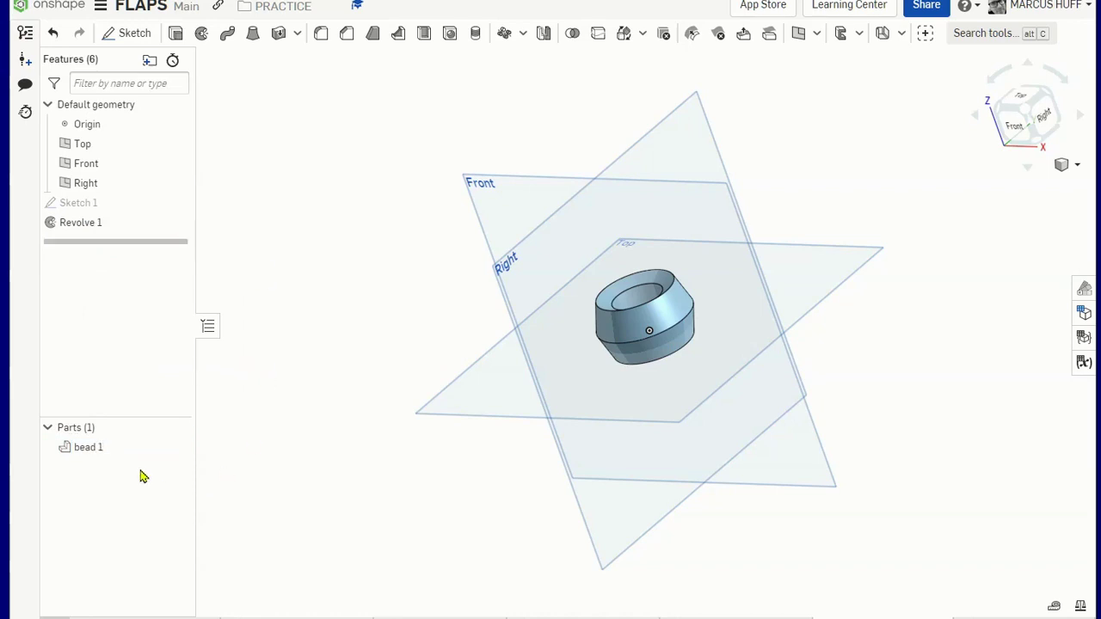
Give the bead 1 part a gold appearance
right_click(99, 449)
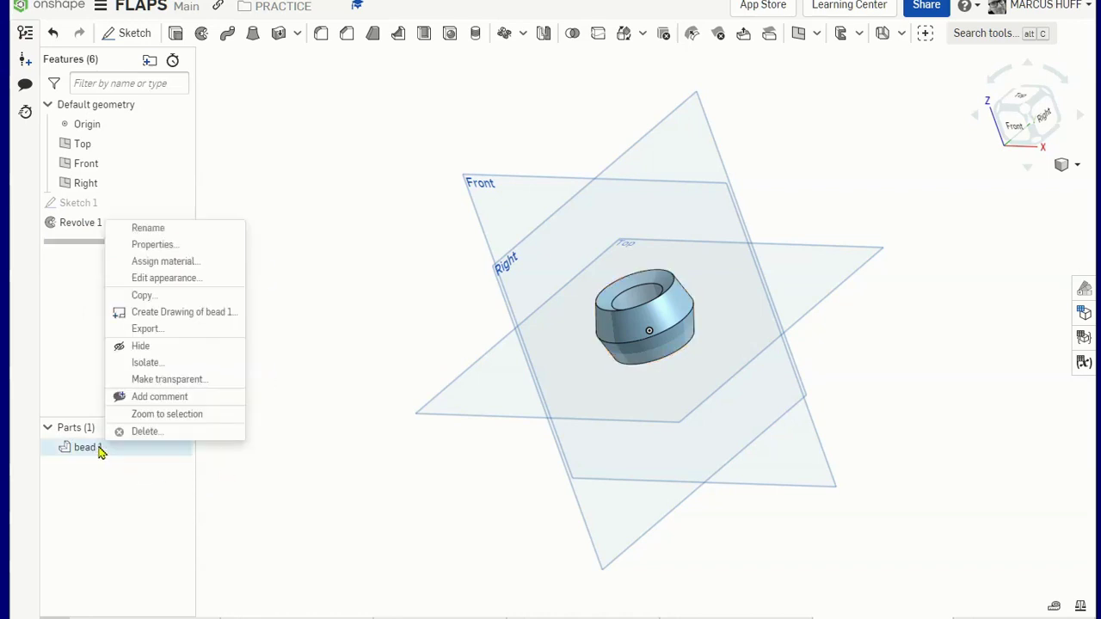
left_click(153, 278)
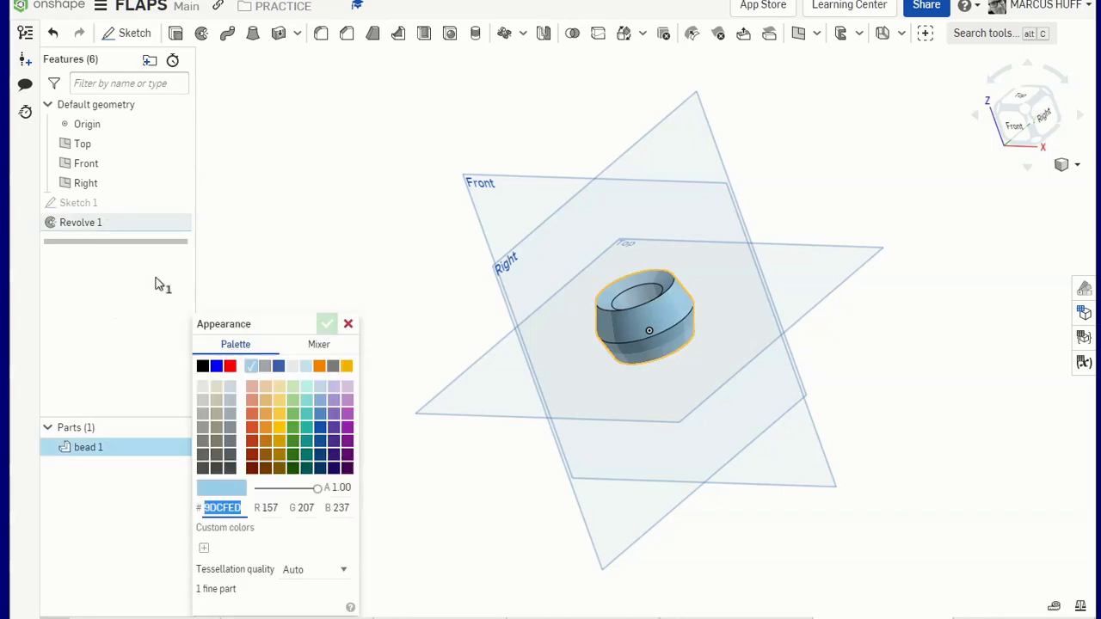
left_click(281, 425)
left_click(328, 323)
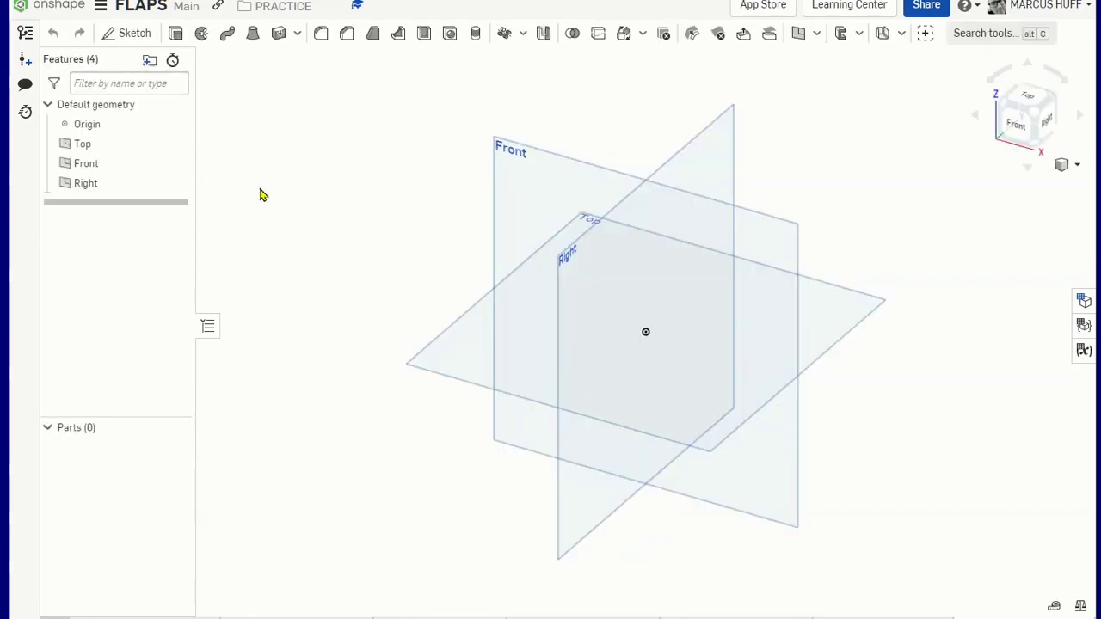
Start a Front-plane sketch and draw a hexagon centred on the origin
left_click(129, 33)
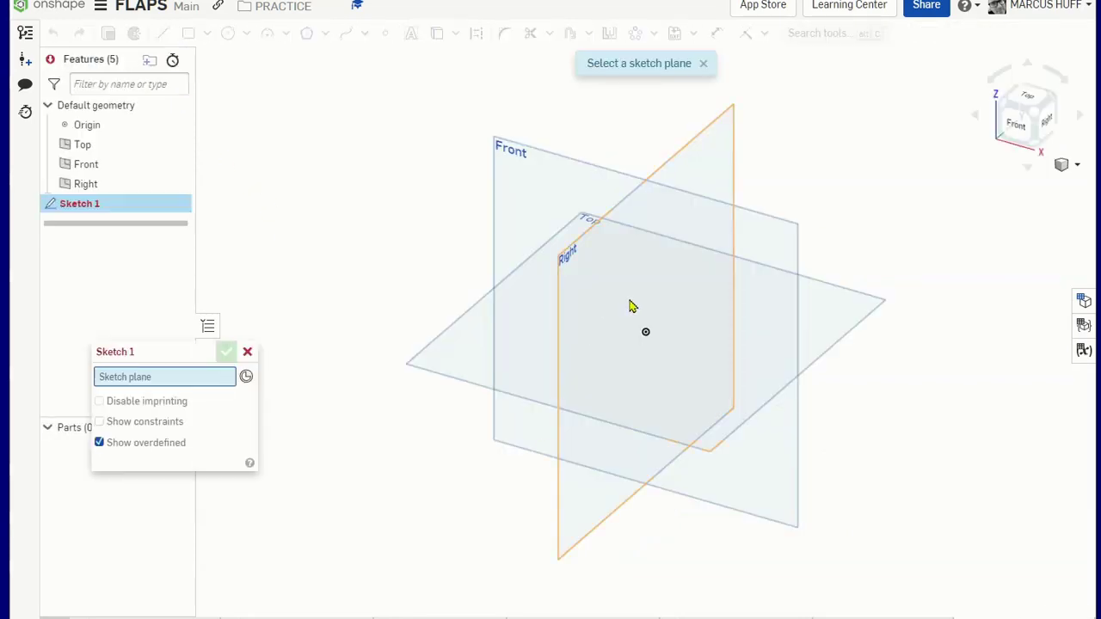
left_click(531, 163)
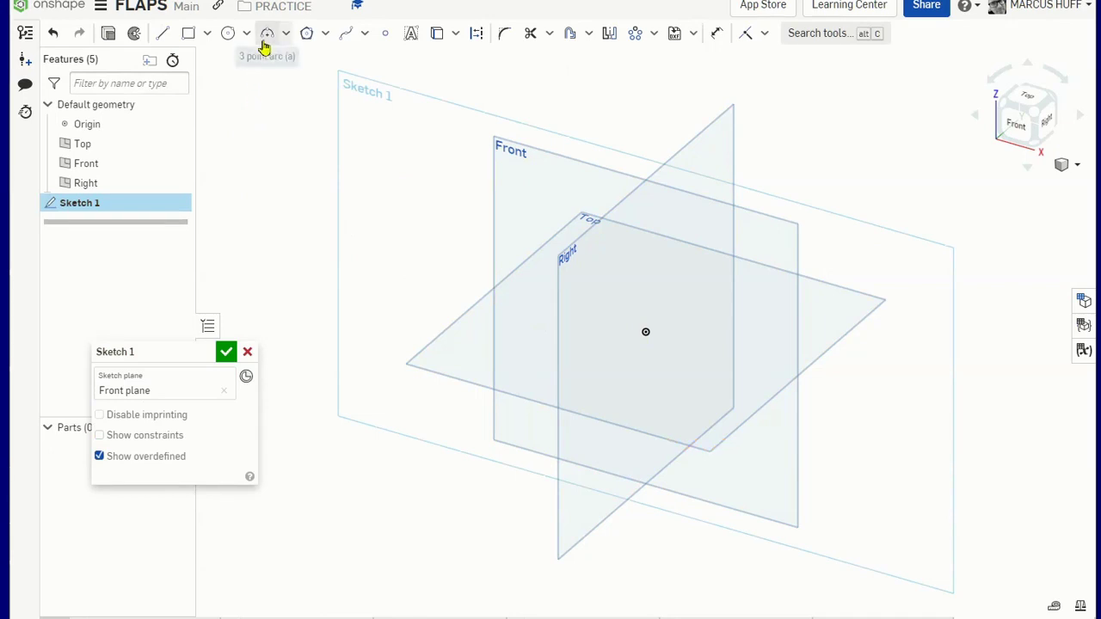
left_click(307, 36)
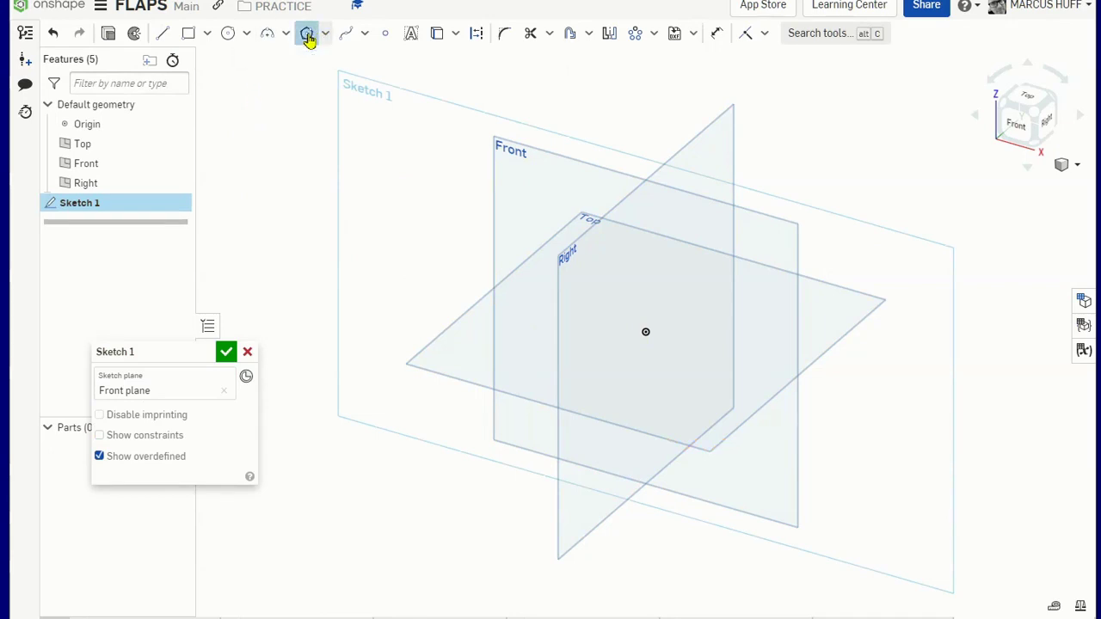
left_click(654, 344)
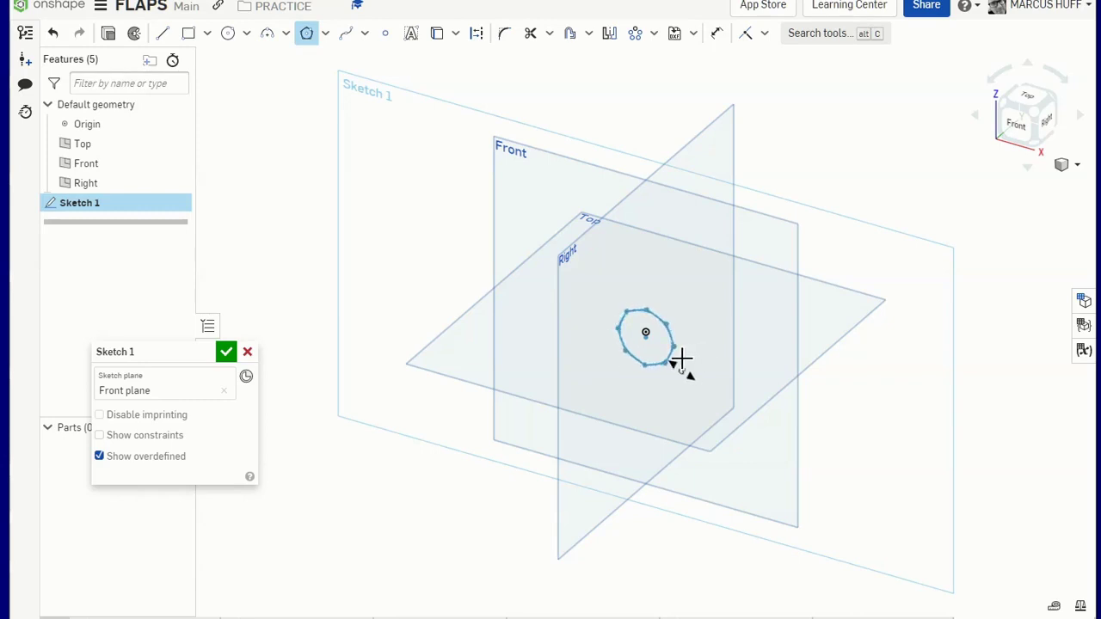
left_click(677, 357)
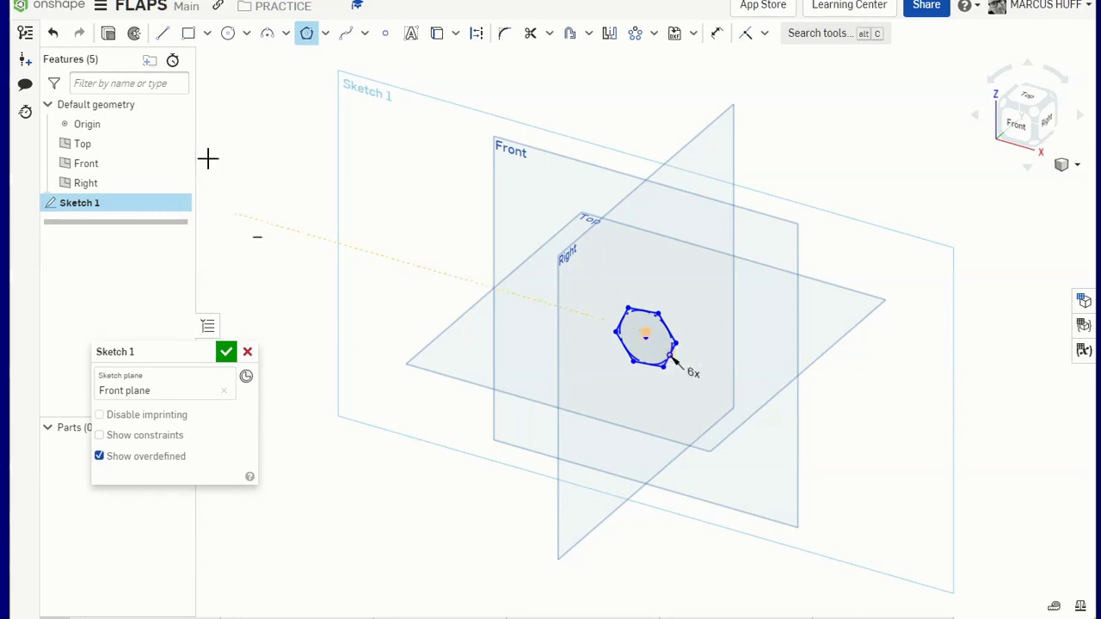
Add an inner circle of about Ø10.742 at the hexagon's centre and accept the sketch
left_click(227, 35)
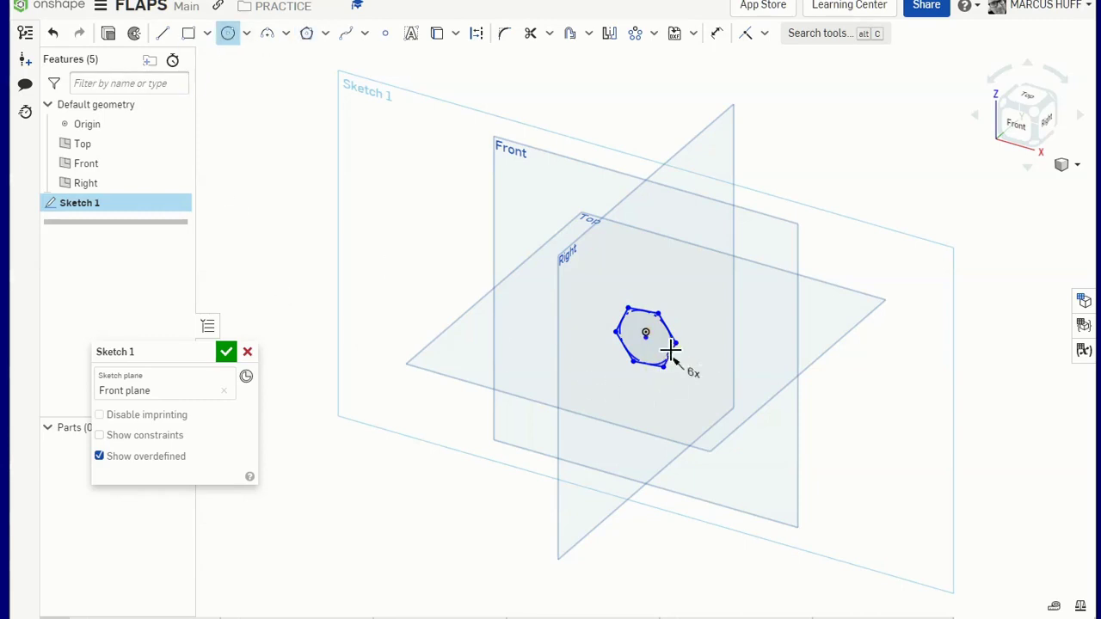
scroll(651, 340, "up", 10)
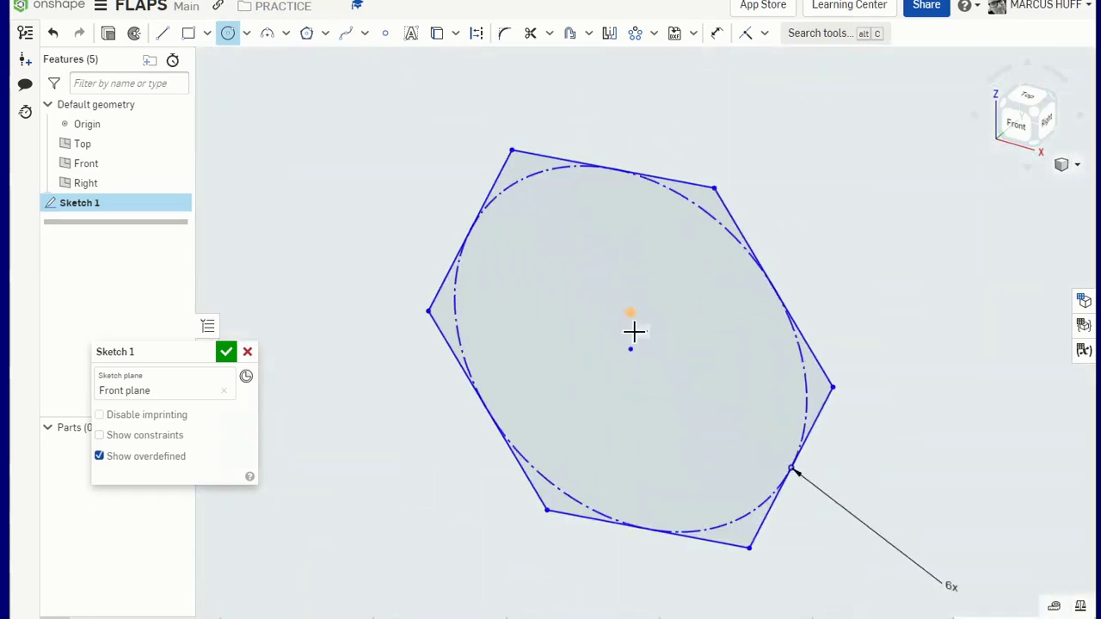
left_click(641, 356)
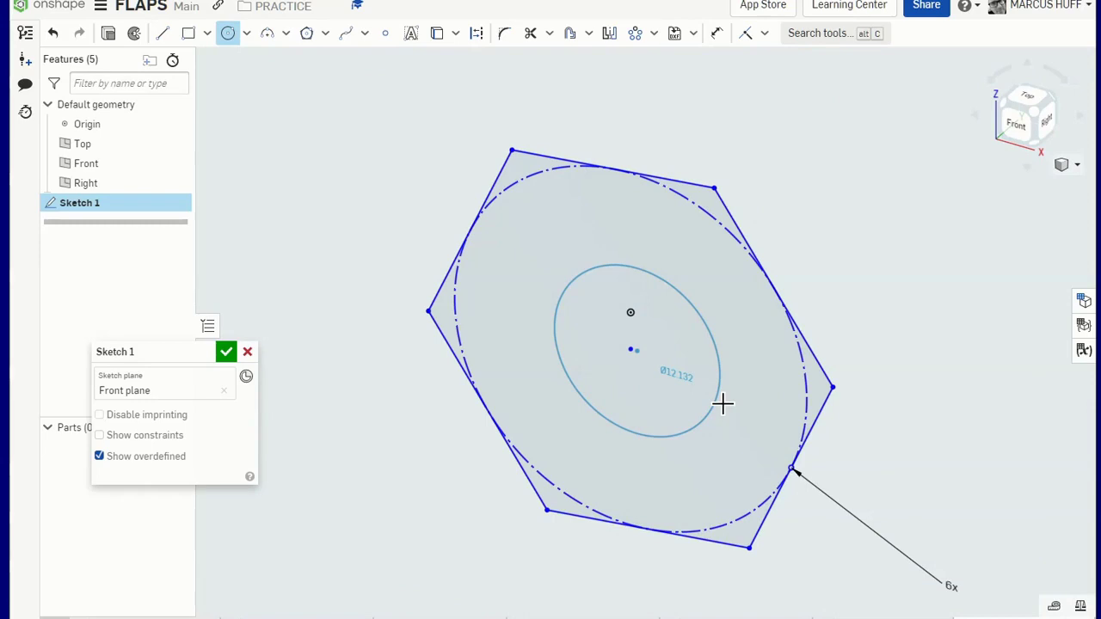
left_click(713, 397)
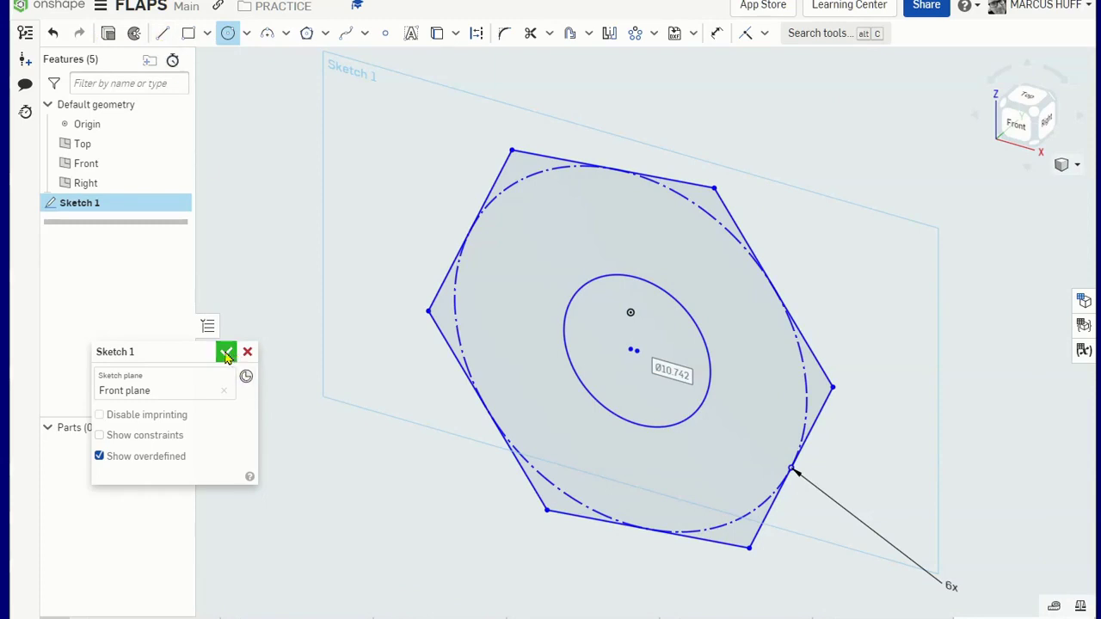
left_click(227, 352)
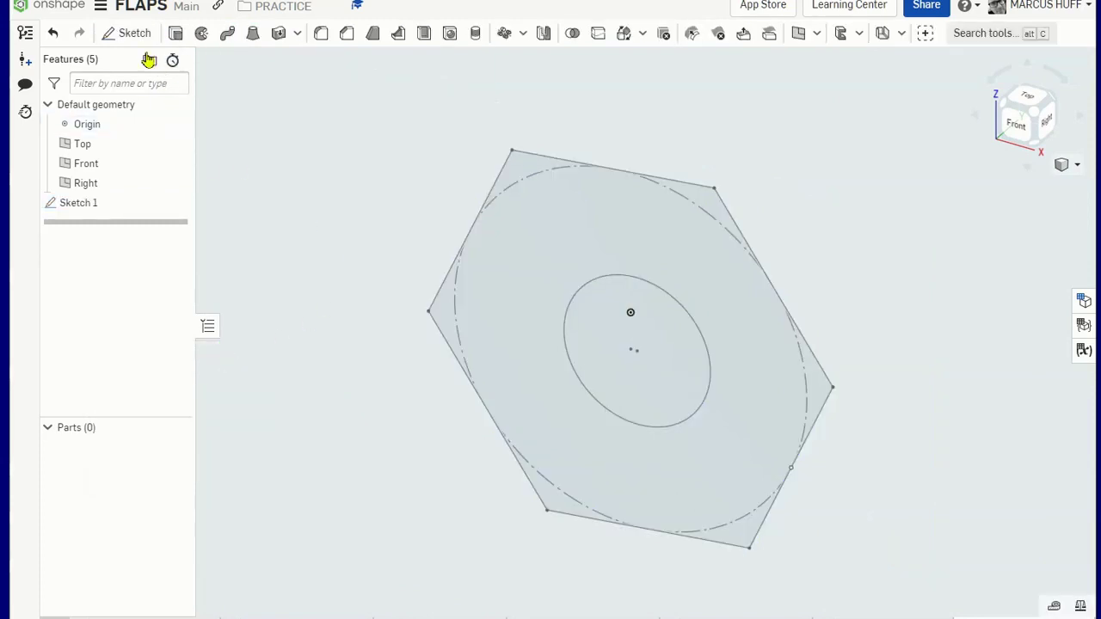
Extrude the hexagon region 5 mm into a solid
left_click(176, 32)
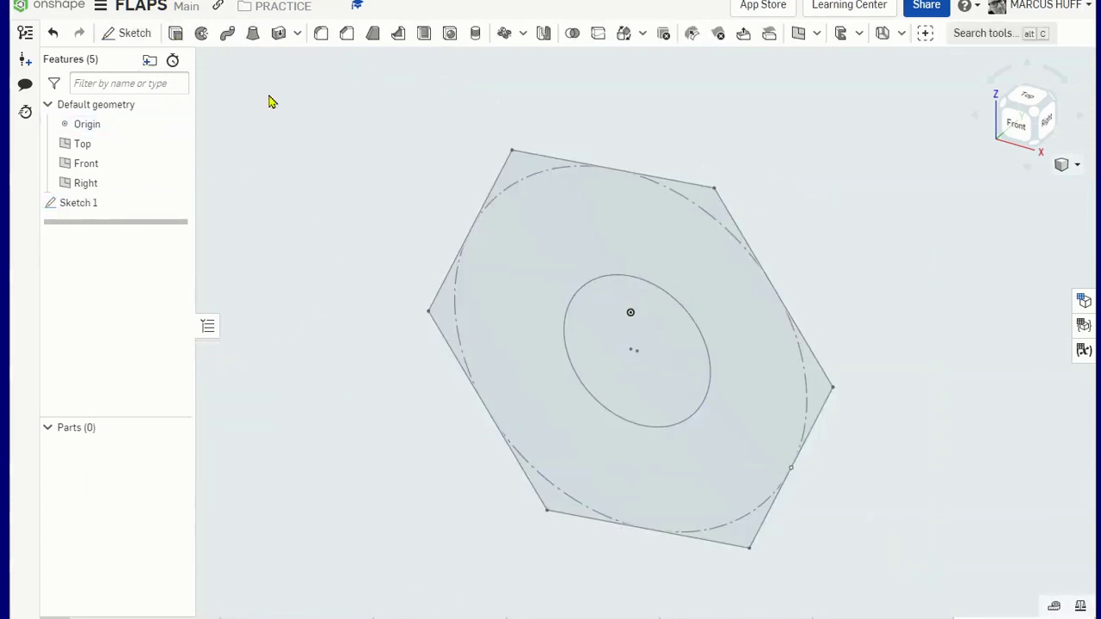
left_click(591, 216)
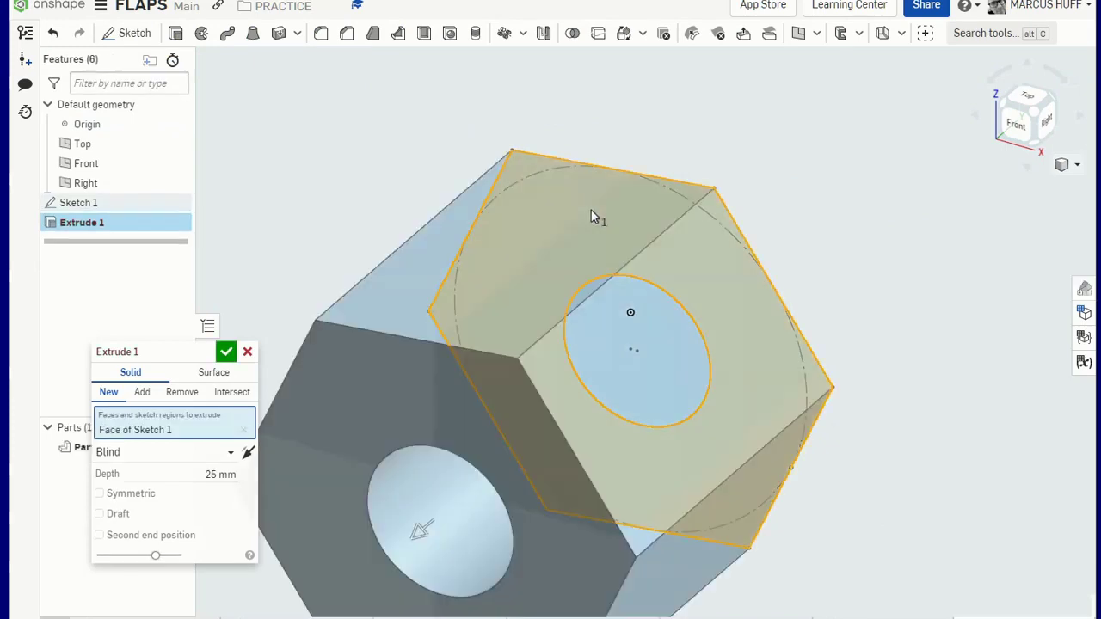
left_click(222, 477)
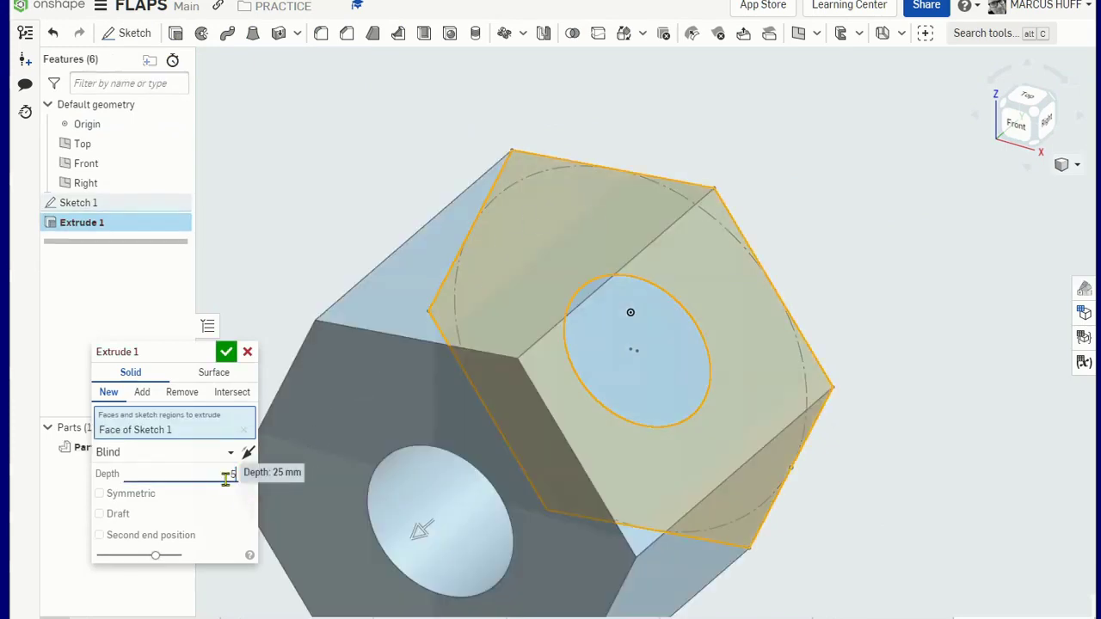
type("5")
key("Return")
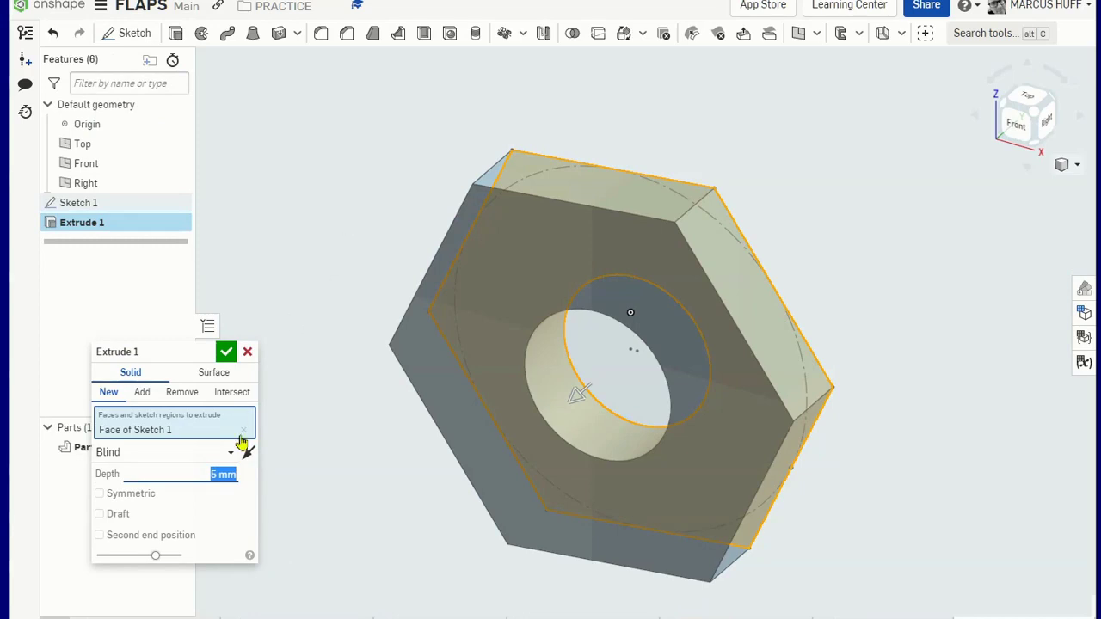
left_click(225, 351)
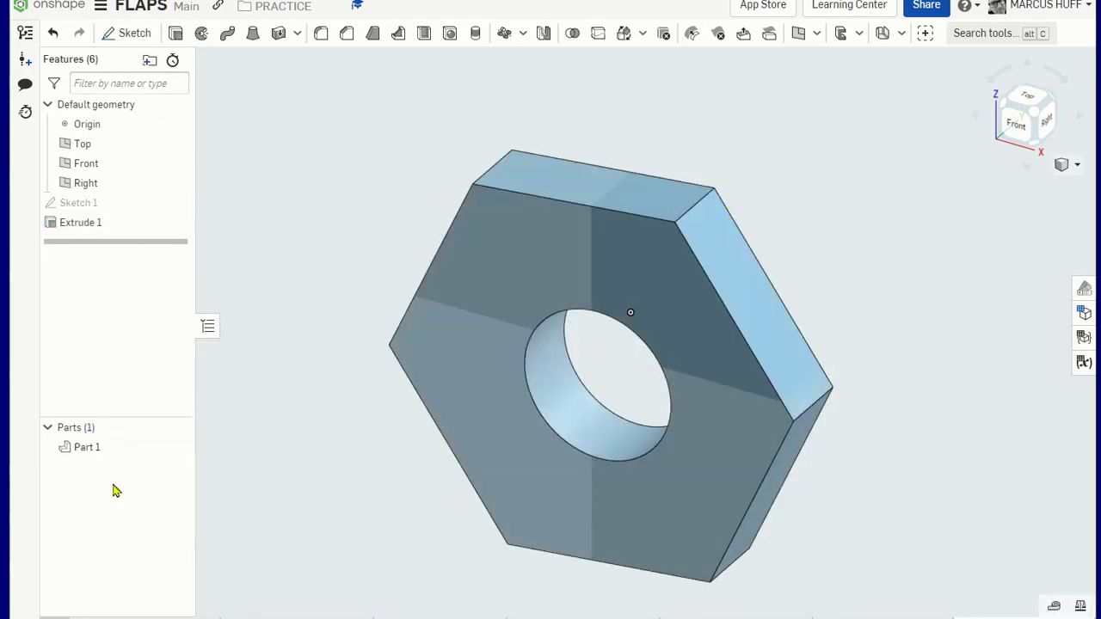
Rename the new part to 'blocky'
right_click(86, 447)
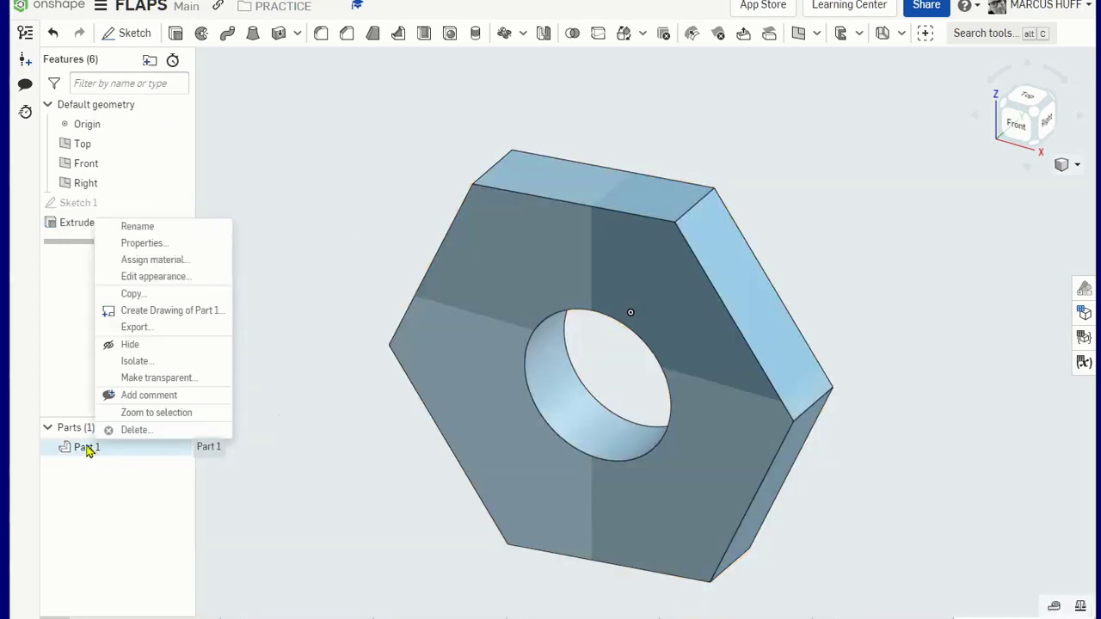
left_click(172, 227)
type("blocky")
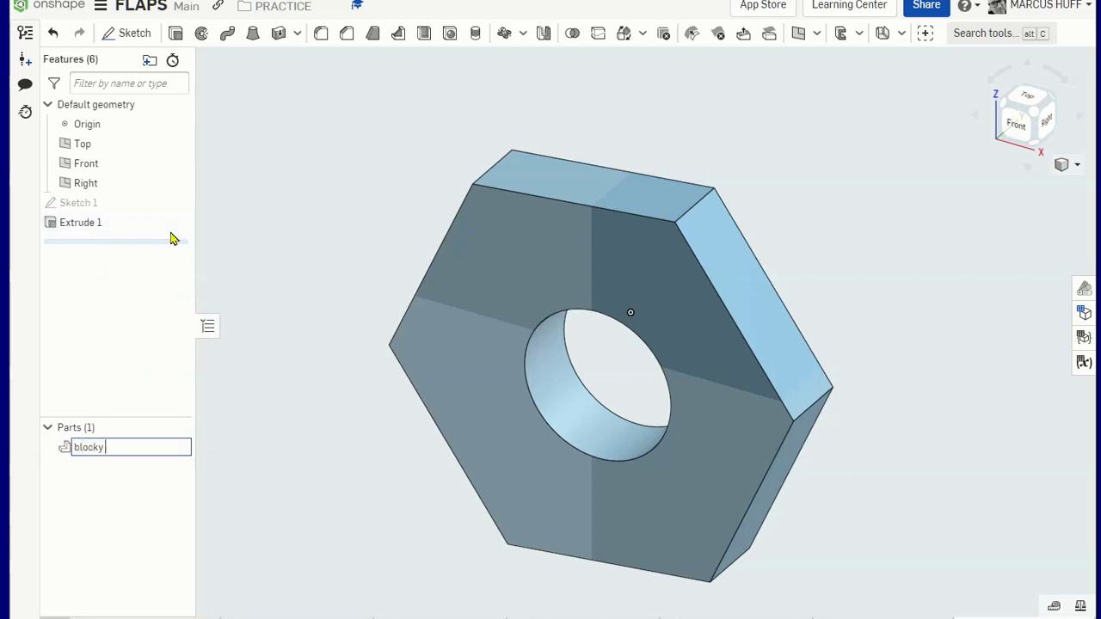
key("Return")
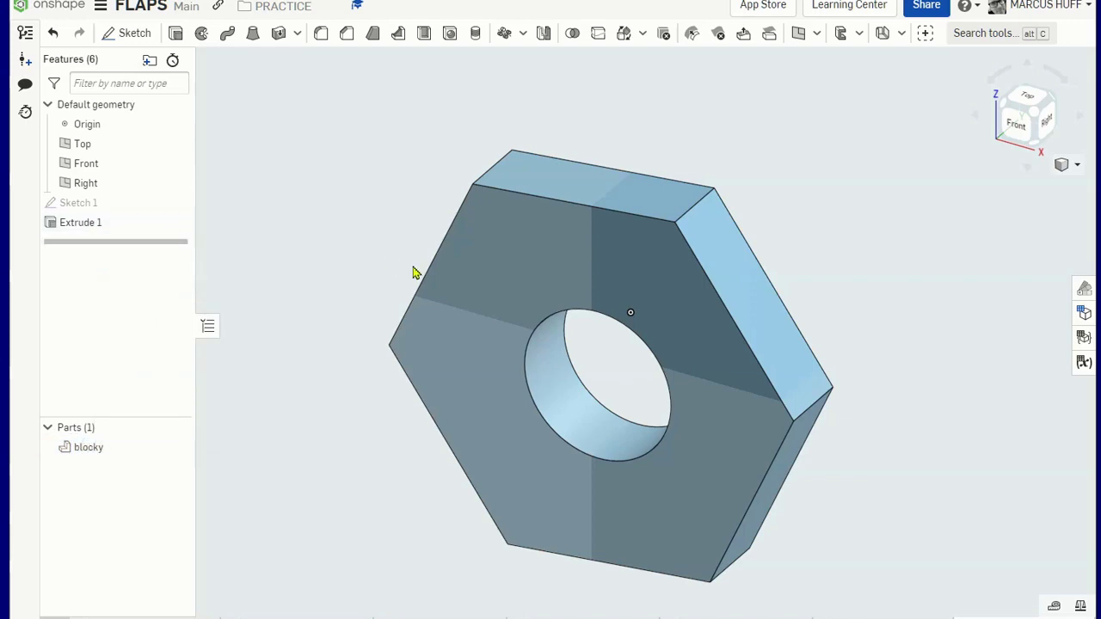
Give the blocky part a grey (999999) appearance
right_click(138, 457)
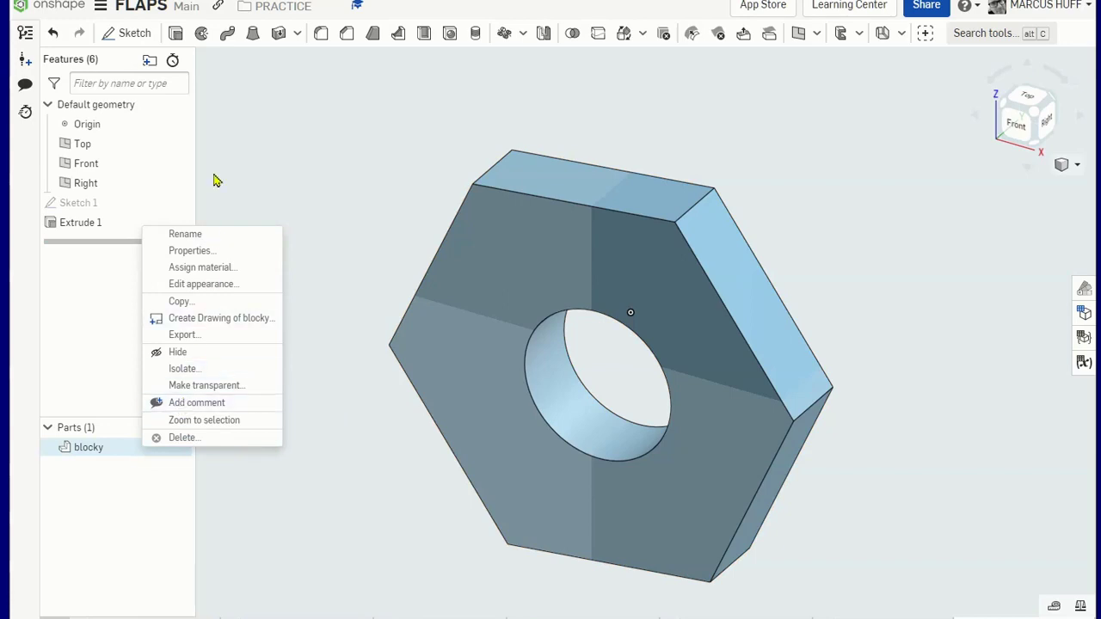
left_click(213, 285)
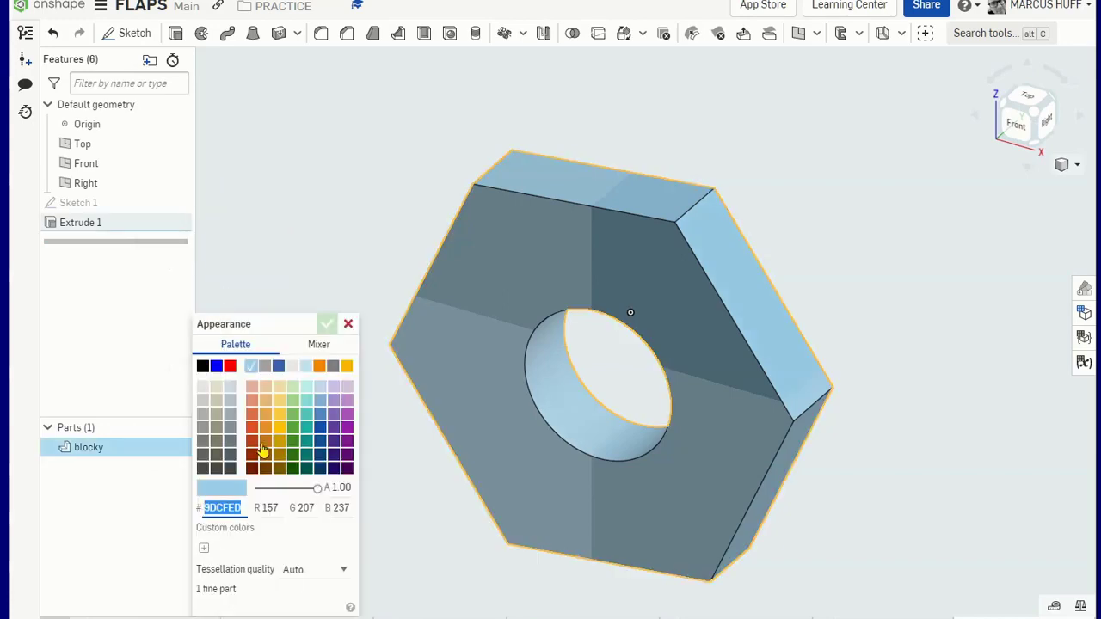
left_click(203, 428)
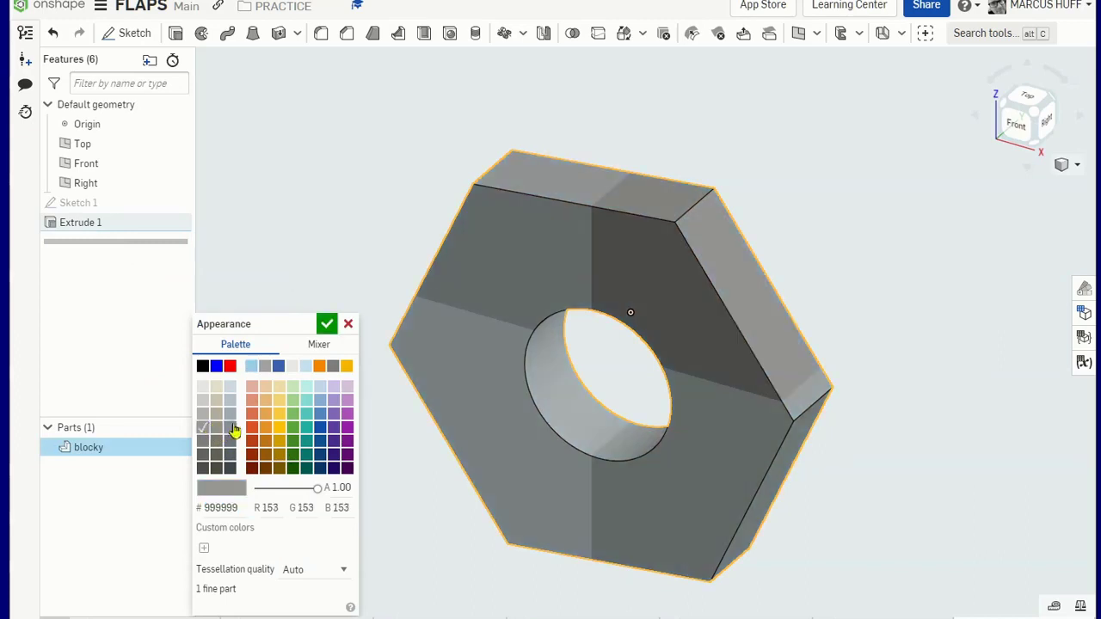
left_click(326, 327)
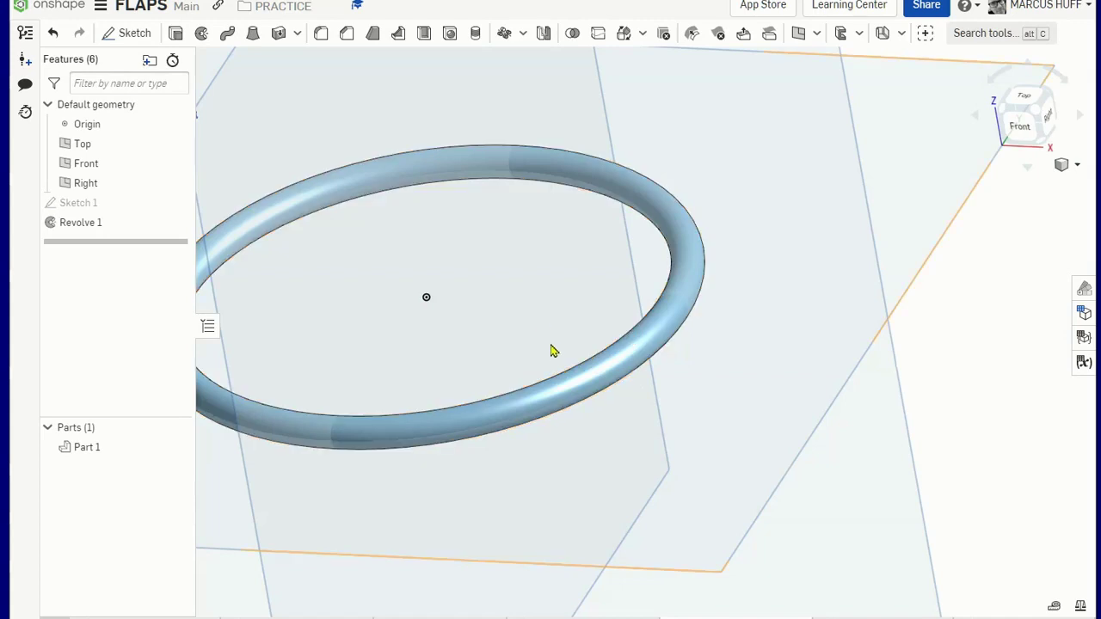
Start a new sketch on the ring's Front plane, viewed straight on
scroll(549, 357, "down", 5)
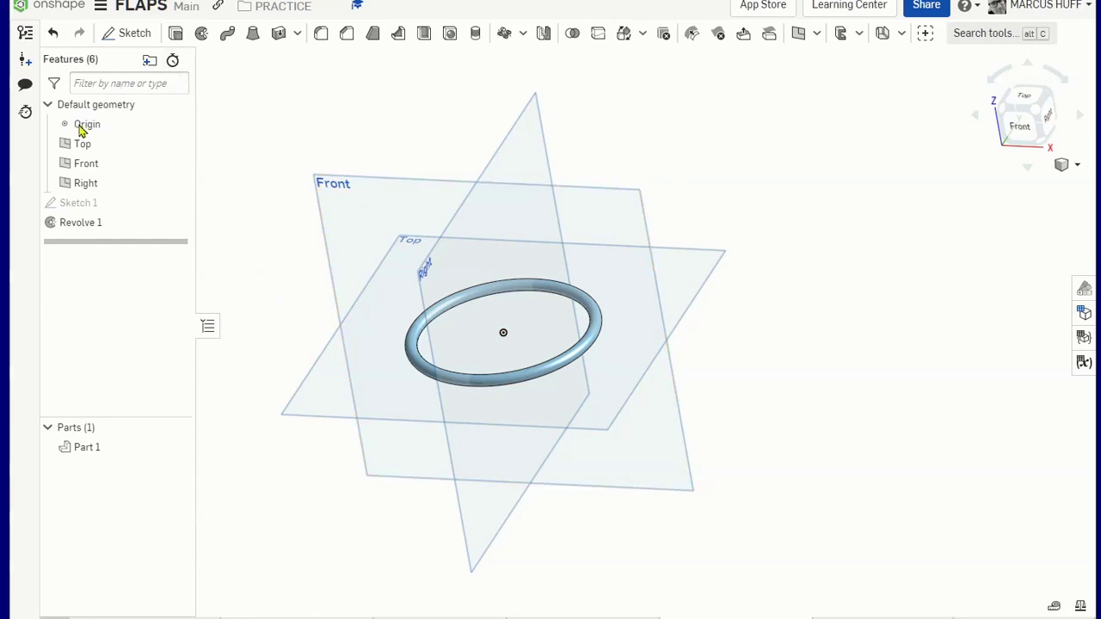
left_click(110, 162)
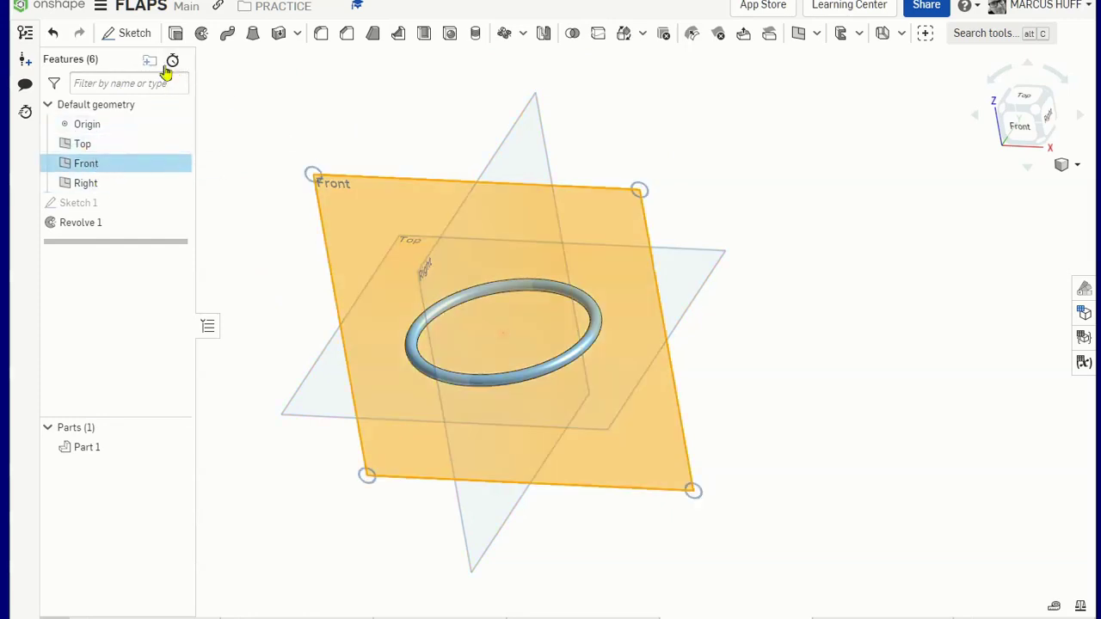
left_click(137, 33)
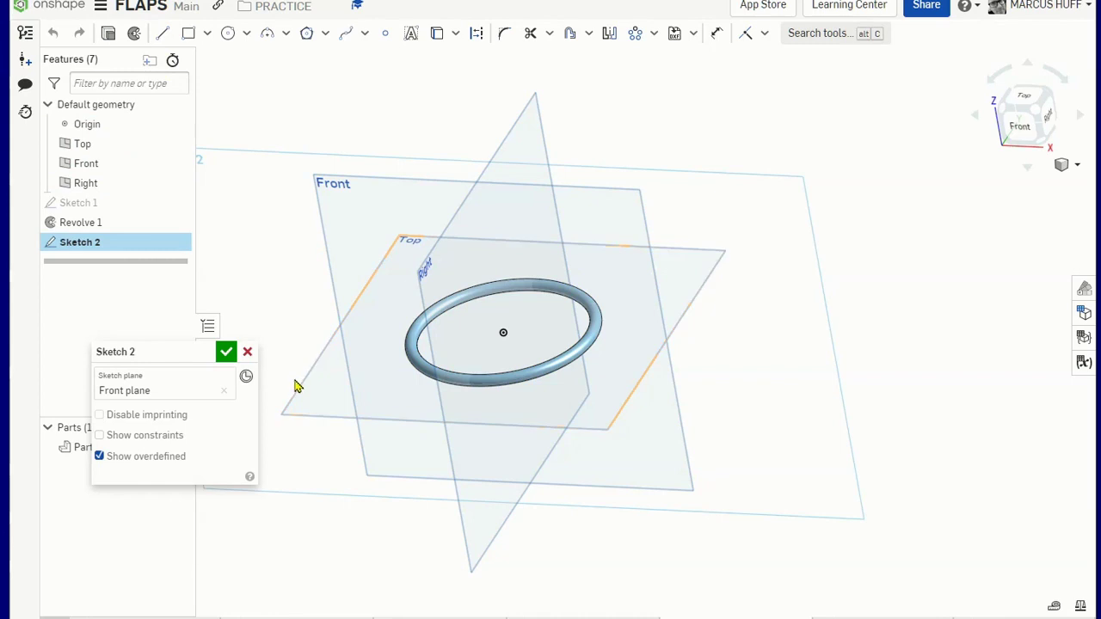
scroll(430, 344, "up", 3)
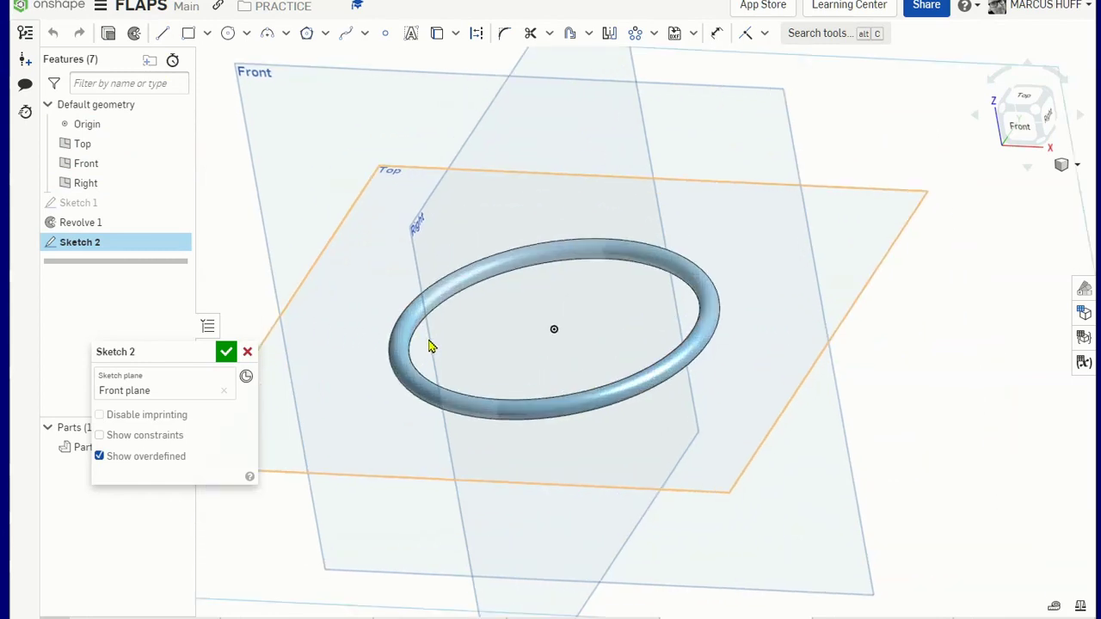
key("n")
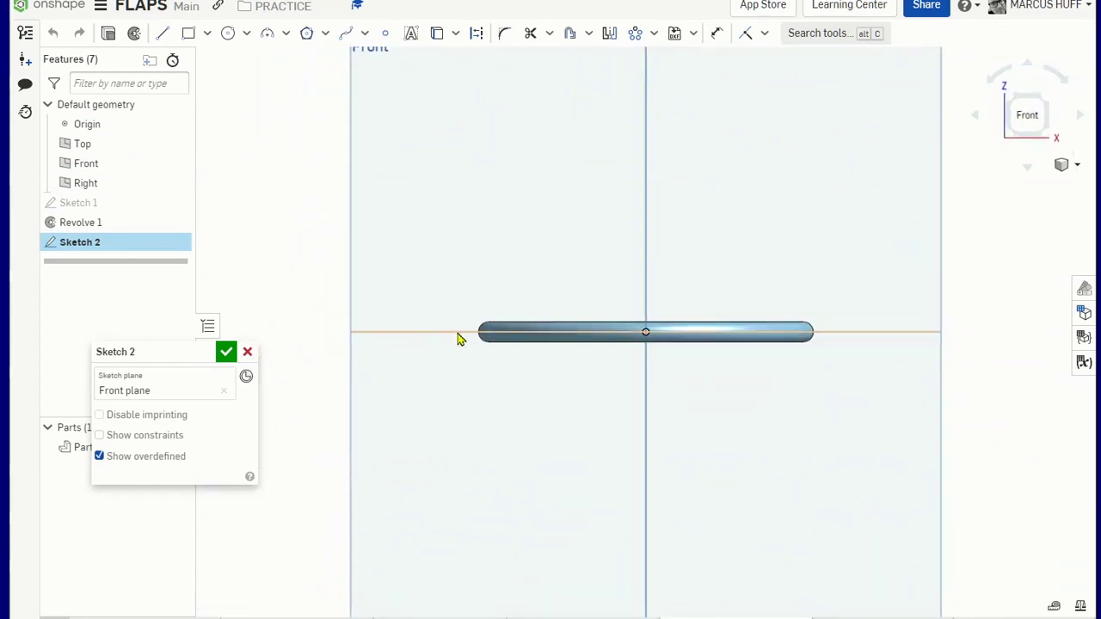
scroll(484, 335, "up", 5)
scroll(486, 337, "up", 2)
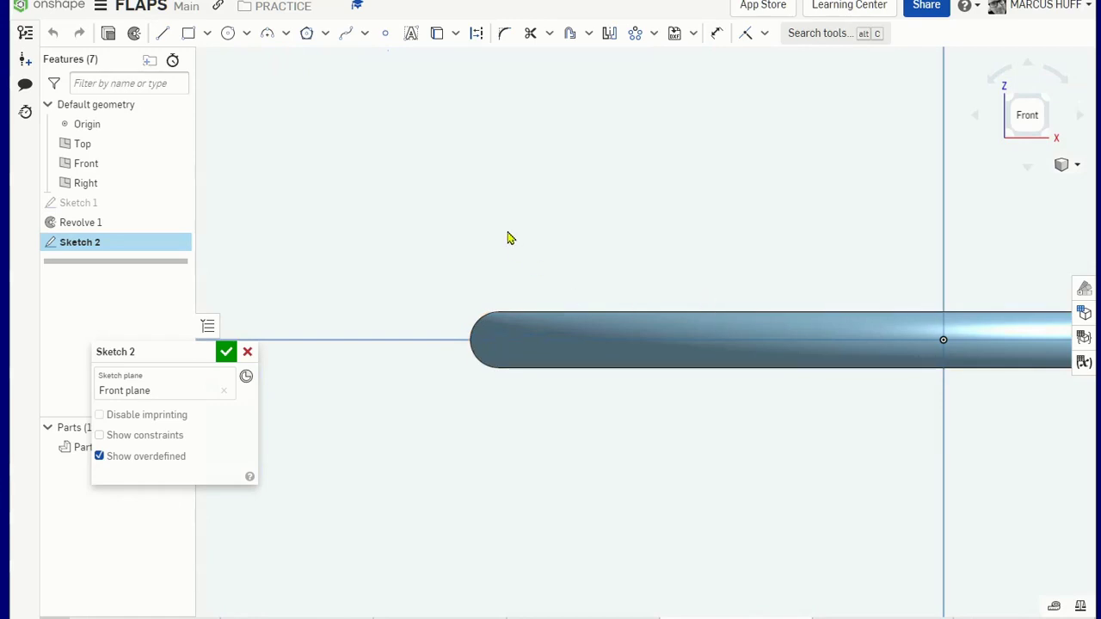
Apply a section view cutting the ring along the Front plane
left_click(1077, 165)
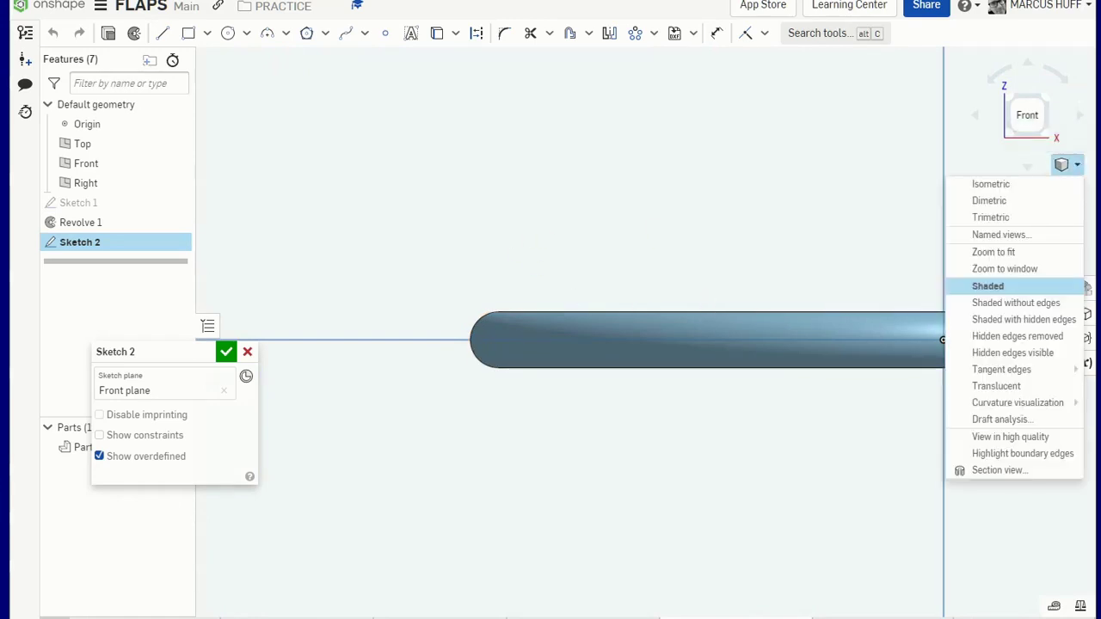
left_click(1026, 476)
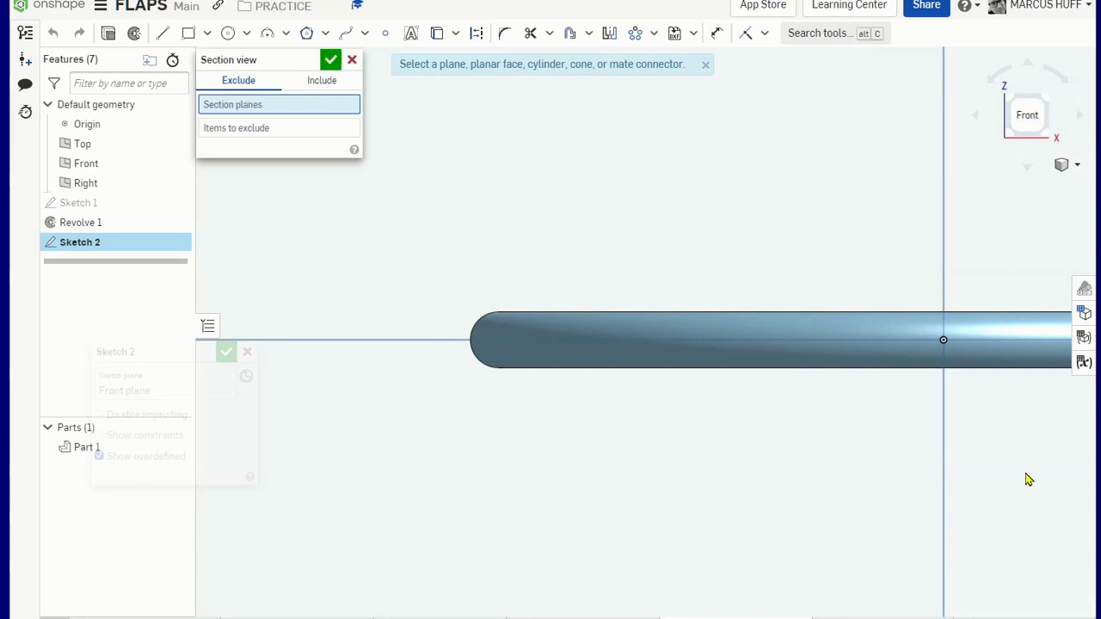
left_click(90, 165)
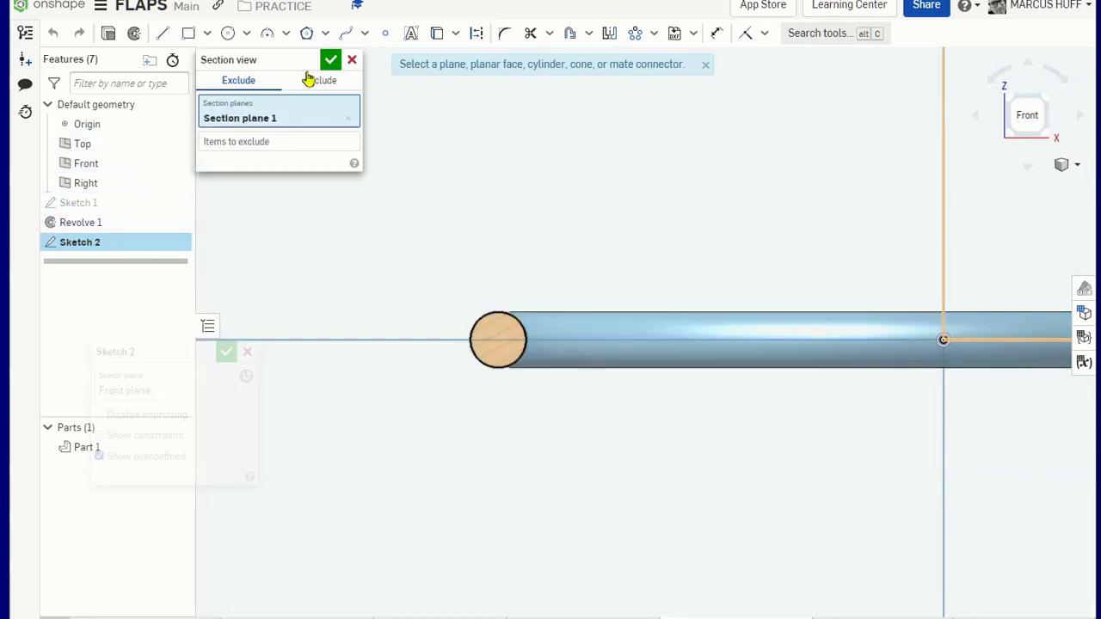
left_click(330, 59)
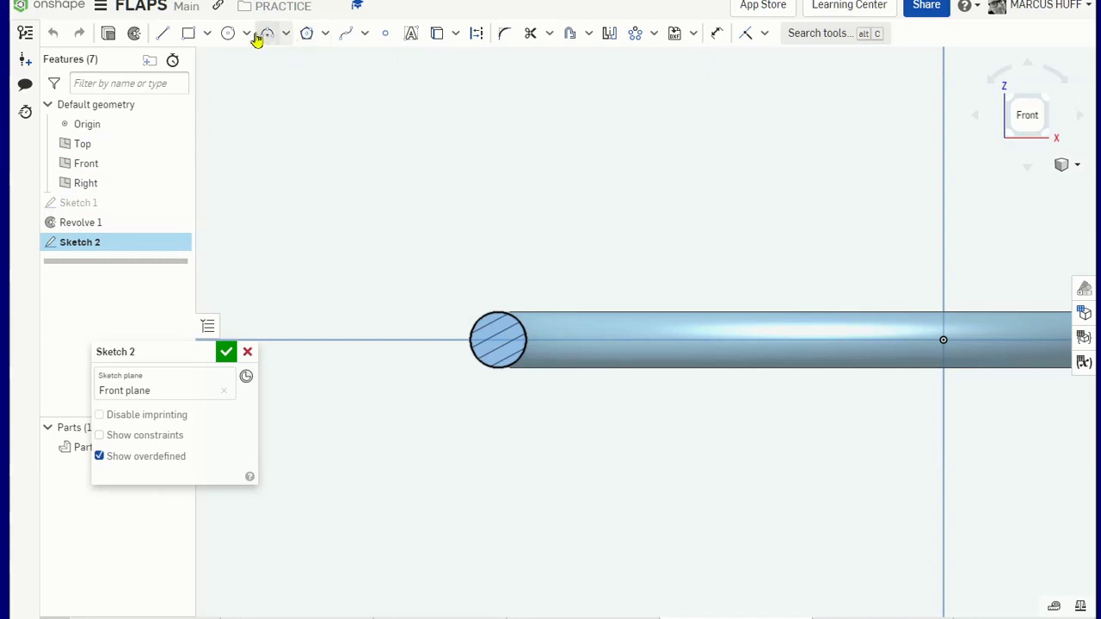
Draw a Ø13.517 circle centred on the ring's left cross-section and accept Sketch 2
left_click(229, 36)
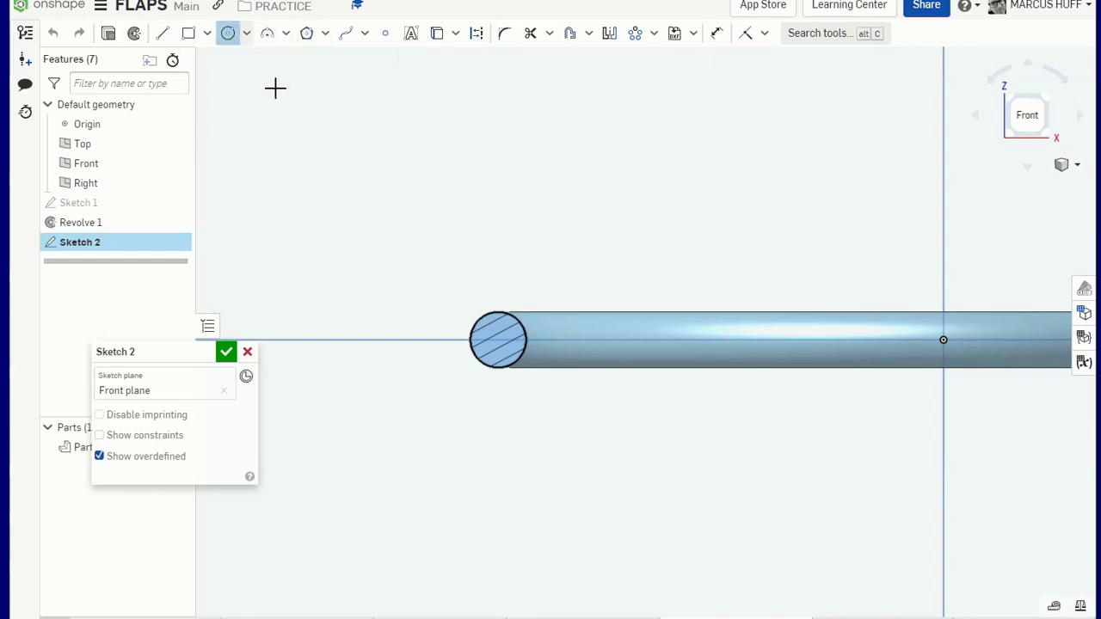
left_click(499, 341)
left_click(561, 395)
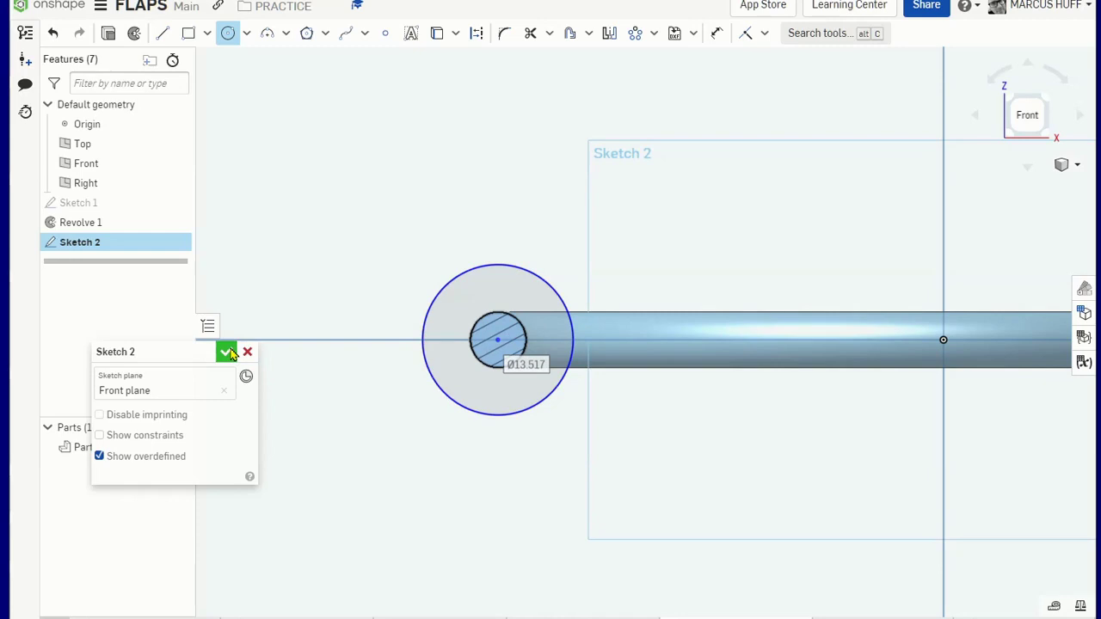
left_click(227, 353)
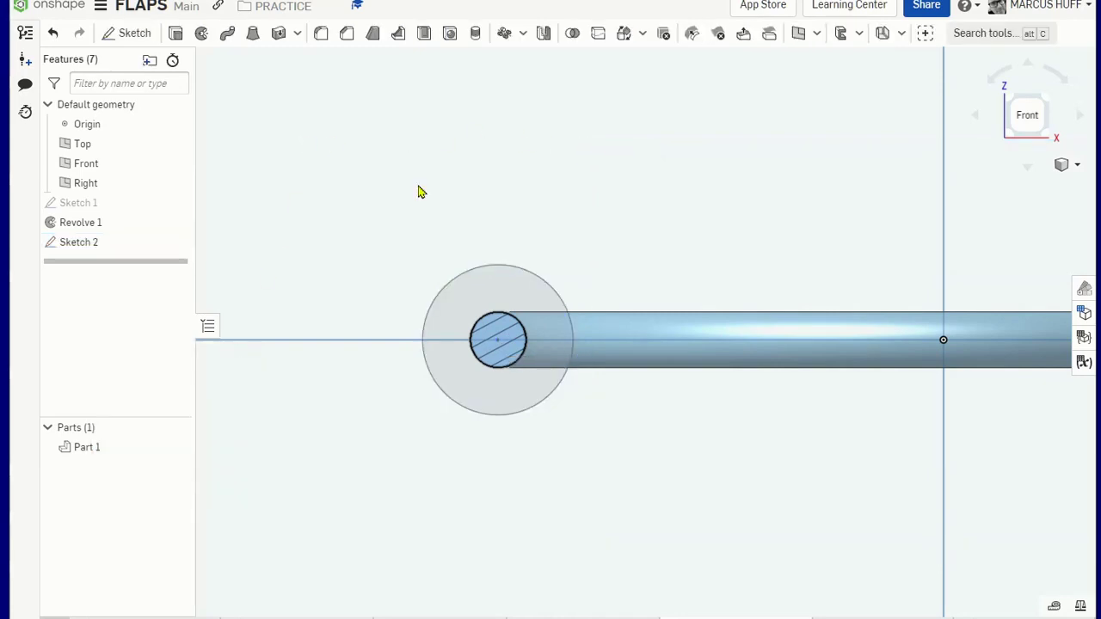
mouse_move(10, 226)
left_mouse_down()
mouse_move(0, 228)
mouse_move(54, 246)
mouse_move(0, 245)
left_mouse_up()
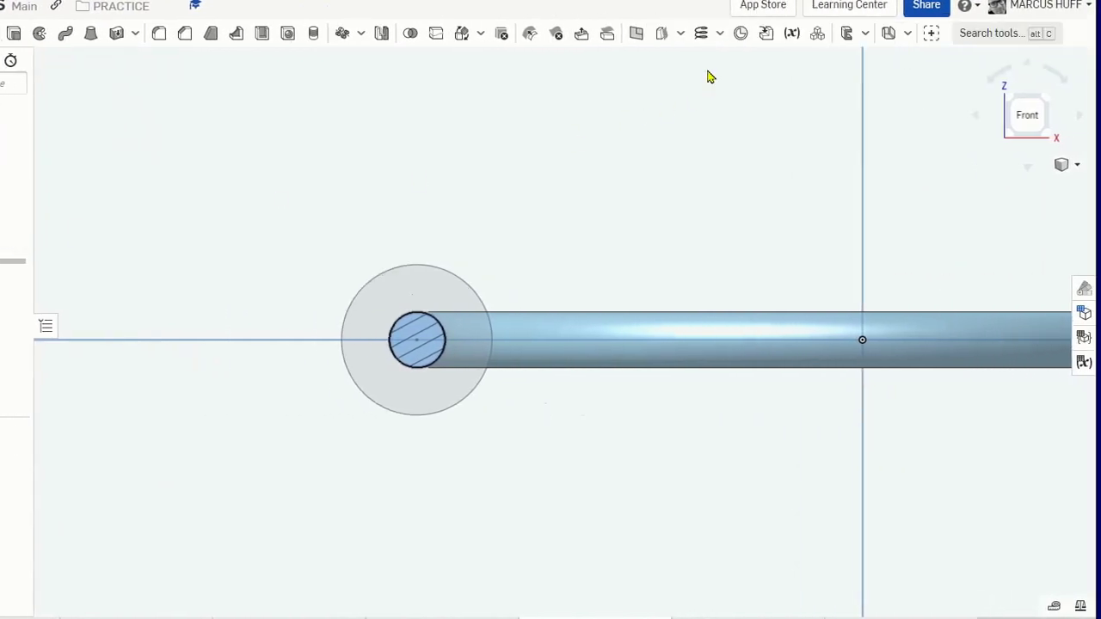
Add Mate connector 1 with its origin at the Sketch 2 circle's centre
left_click(741, 37)
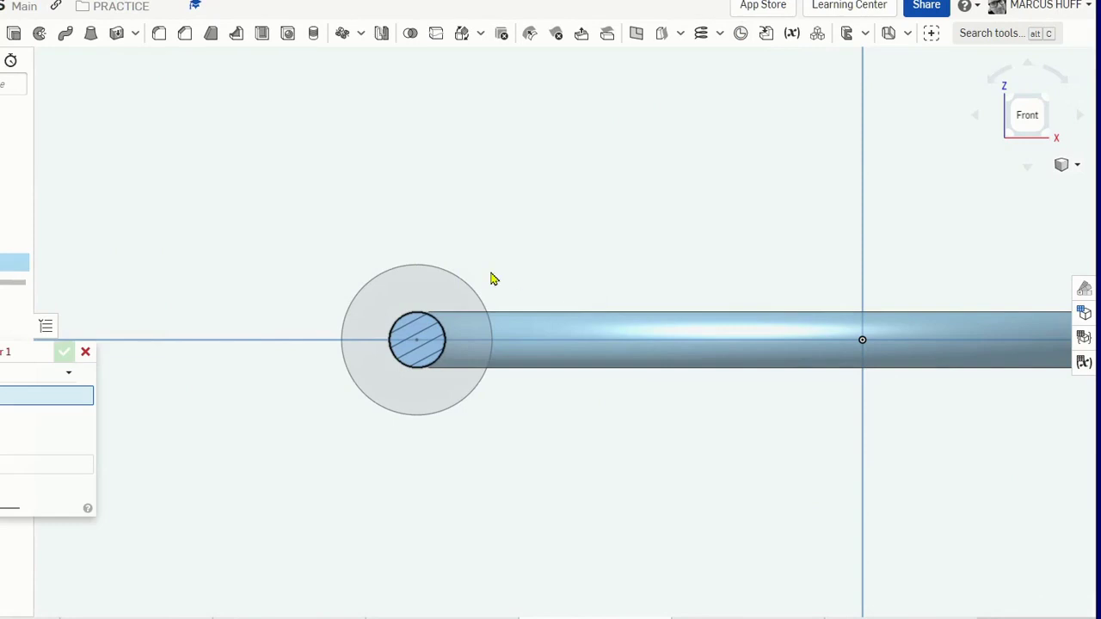
left_click(418, 339)
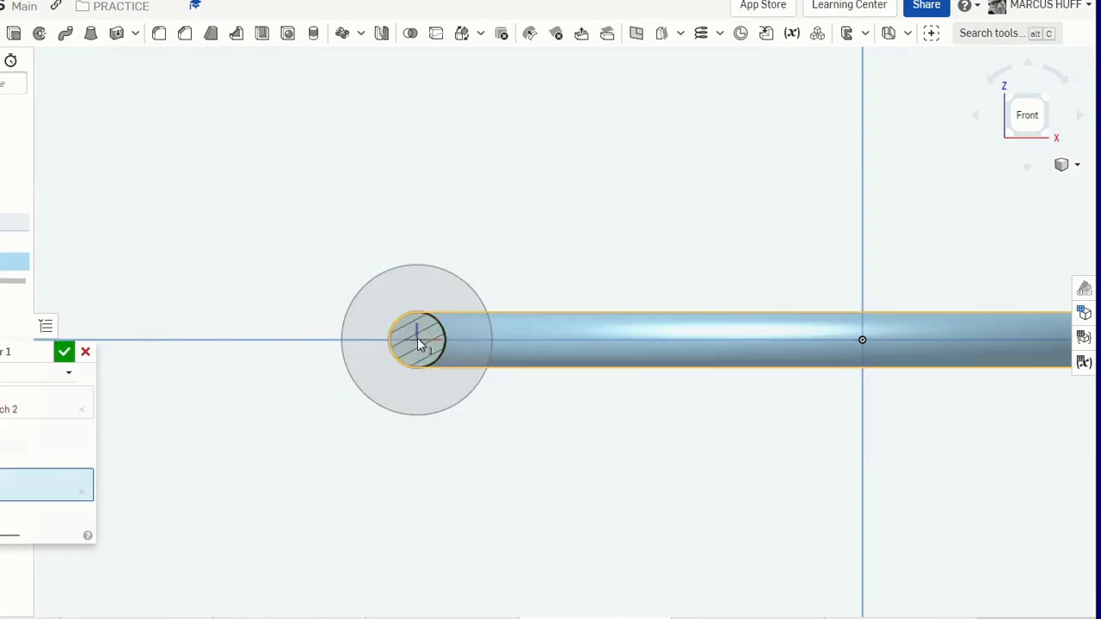
left_click(442, 285)
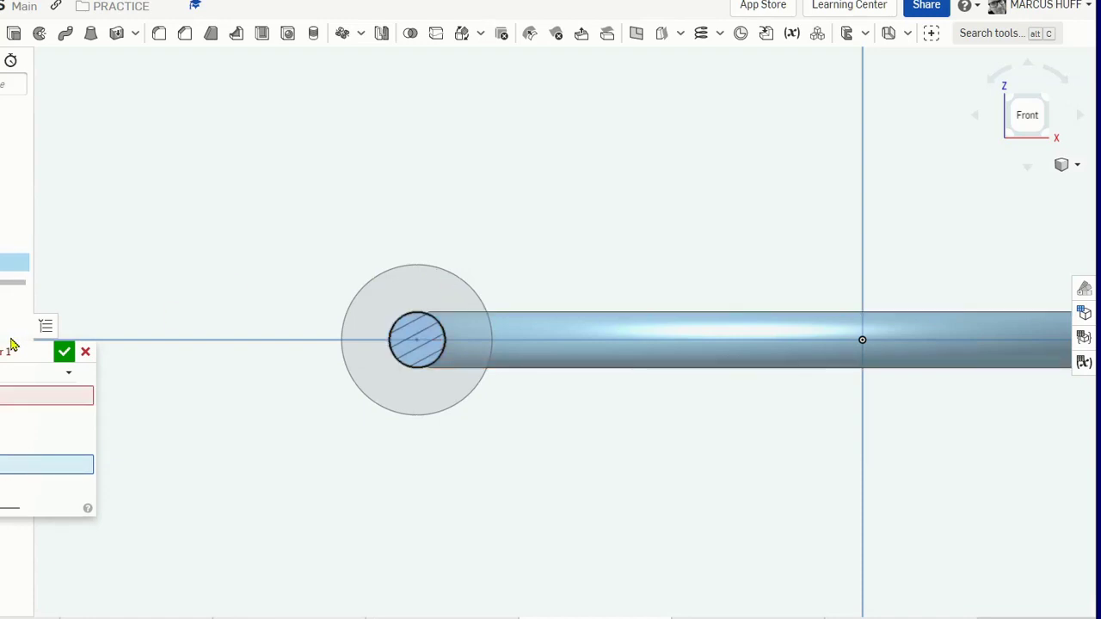
left_click_drag(12, 345, 277, 100)
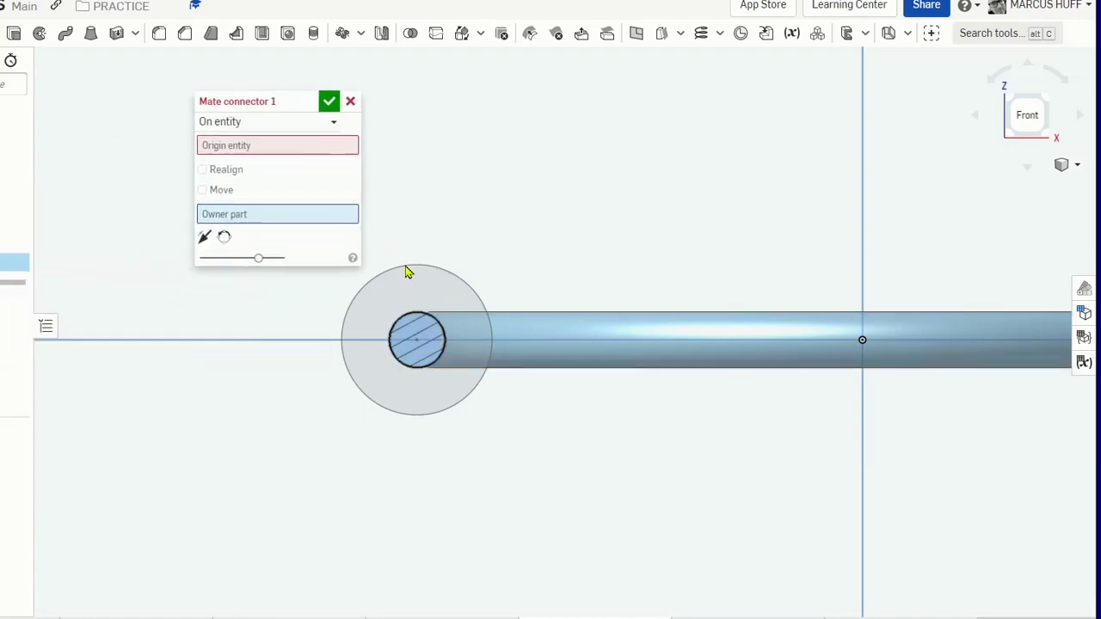
left_click(275, 145)
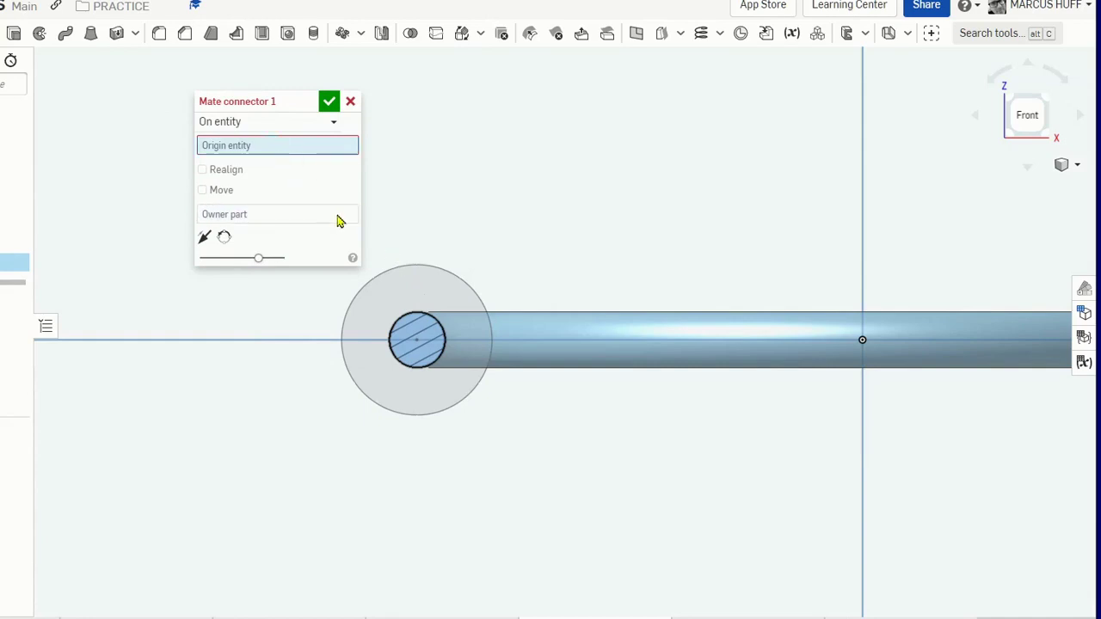
left_click(392, 278)
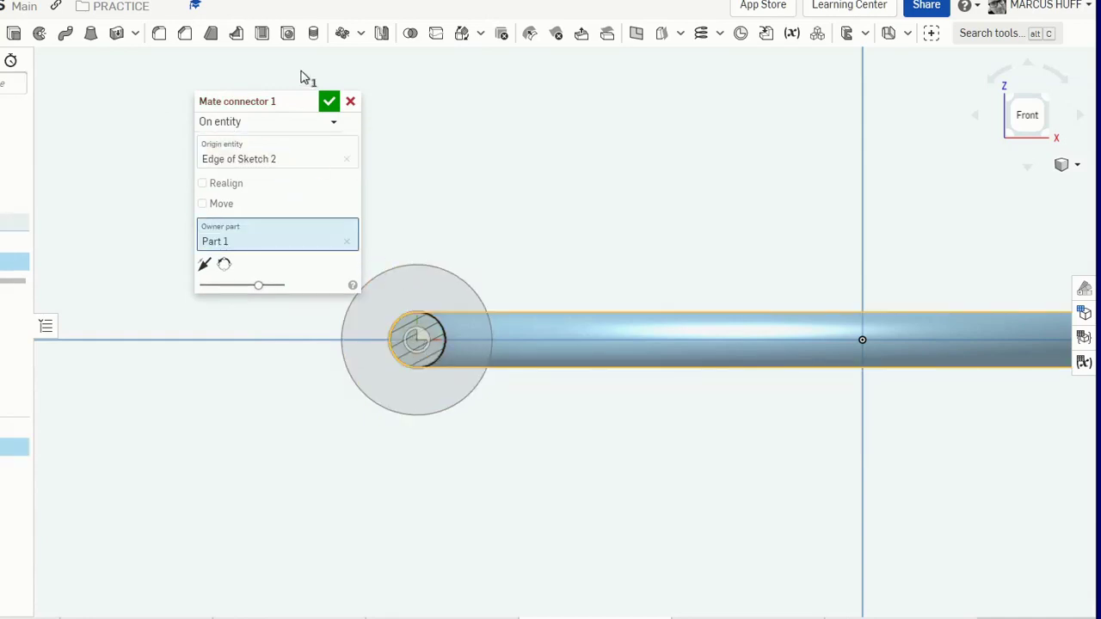
left_click(329, 102)
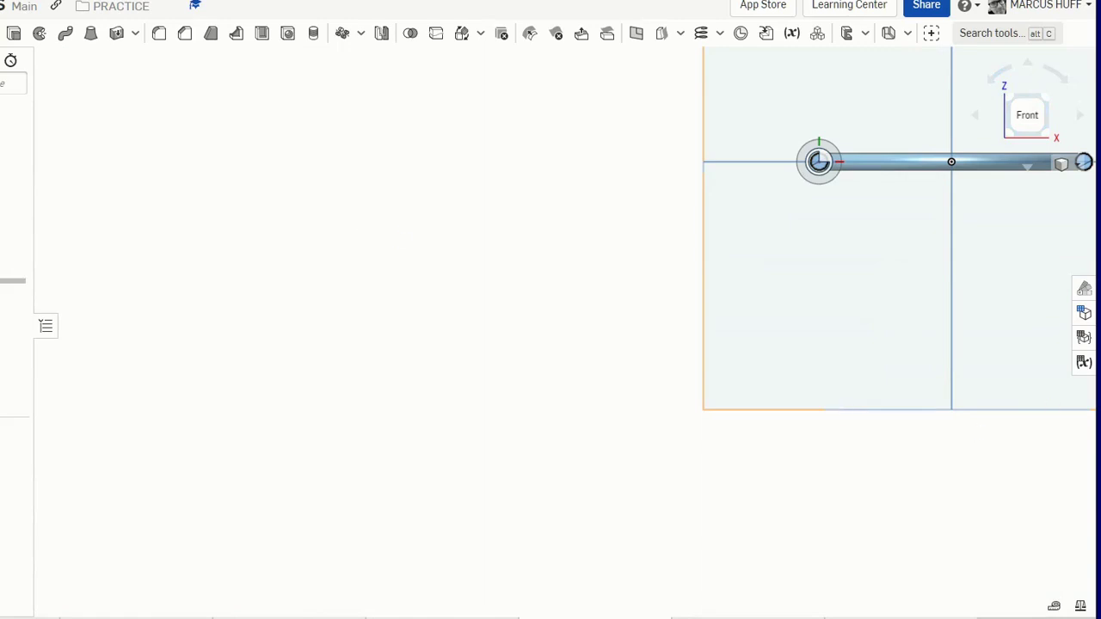
Turn off the previous section view and start Sketch 3 on the Right plane
left_click(1062, 165)
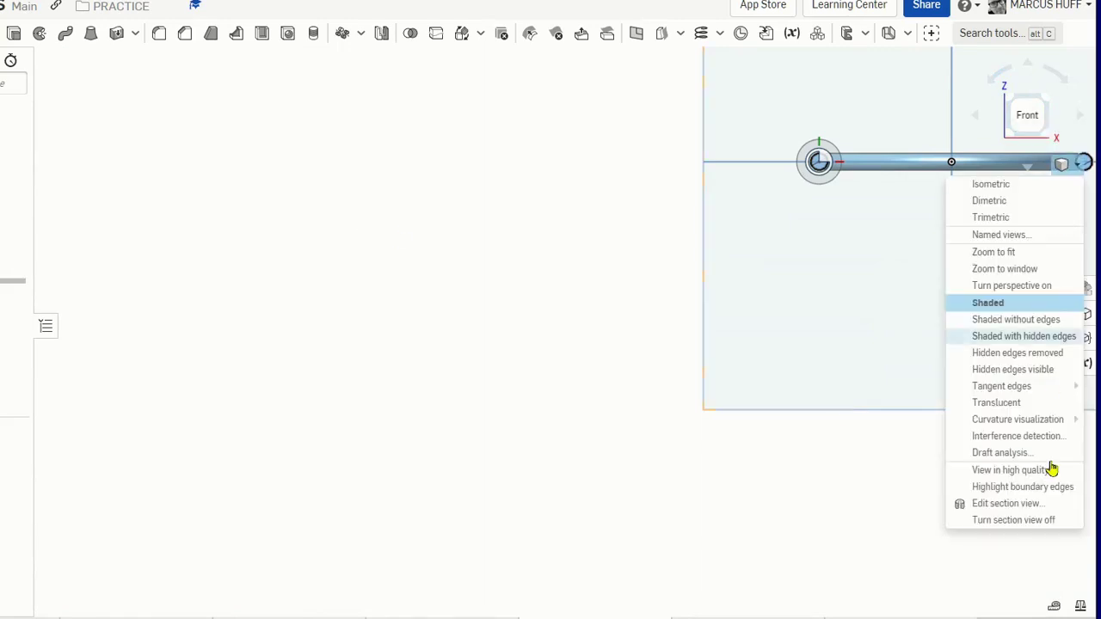
left_click(1036, 521)
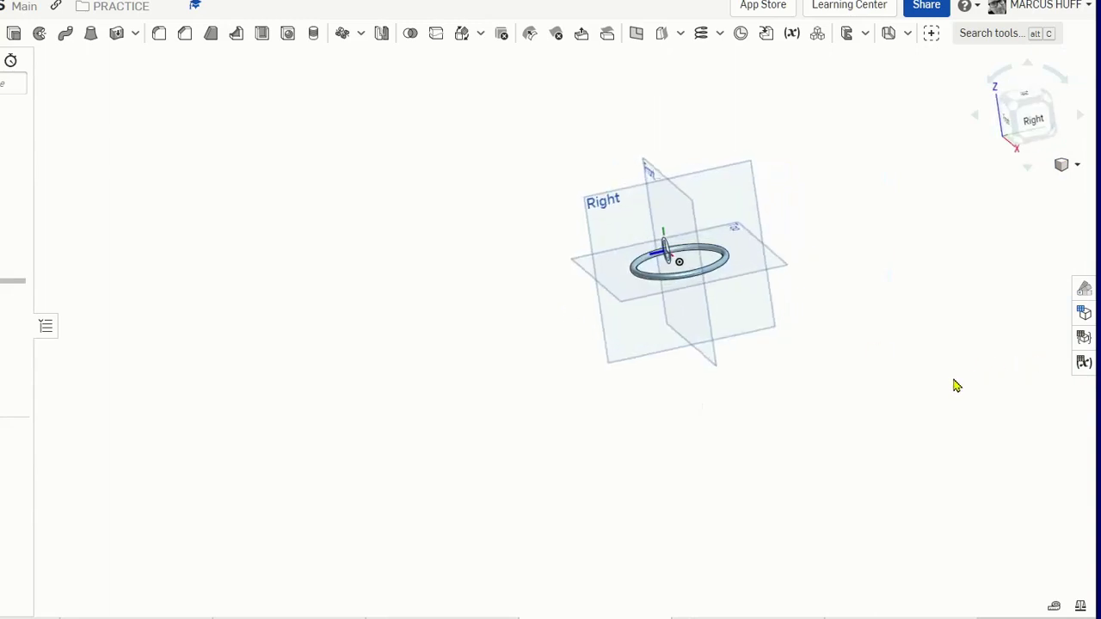
left_click(629, 200)
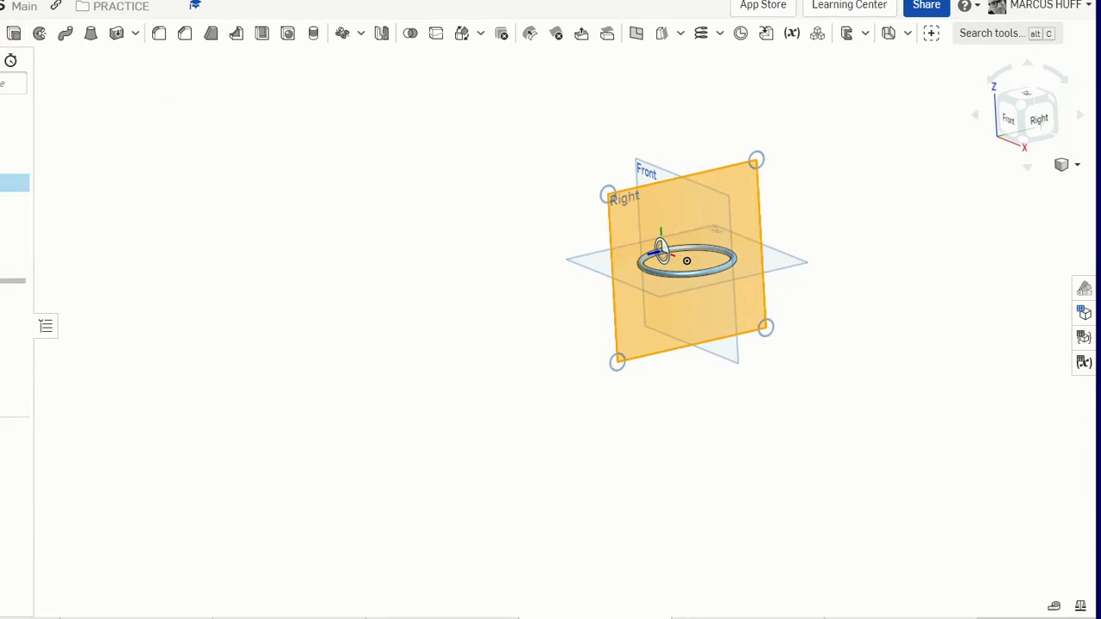
key("super+Up")
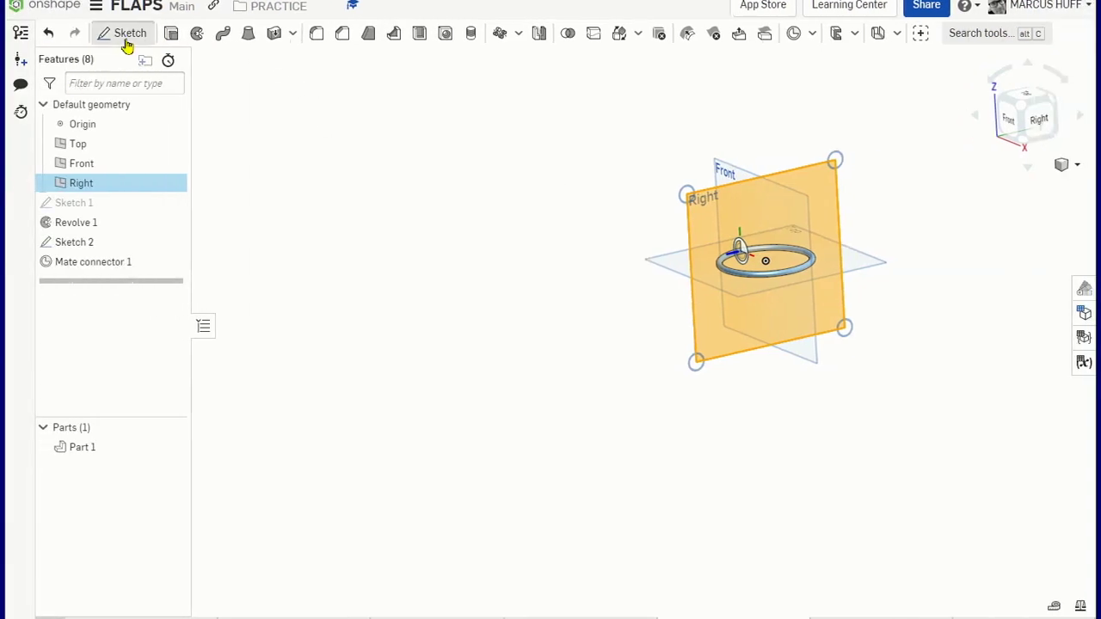
left_click(127, 36)
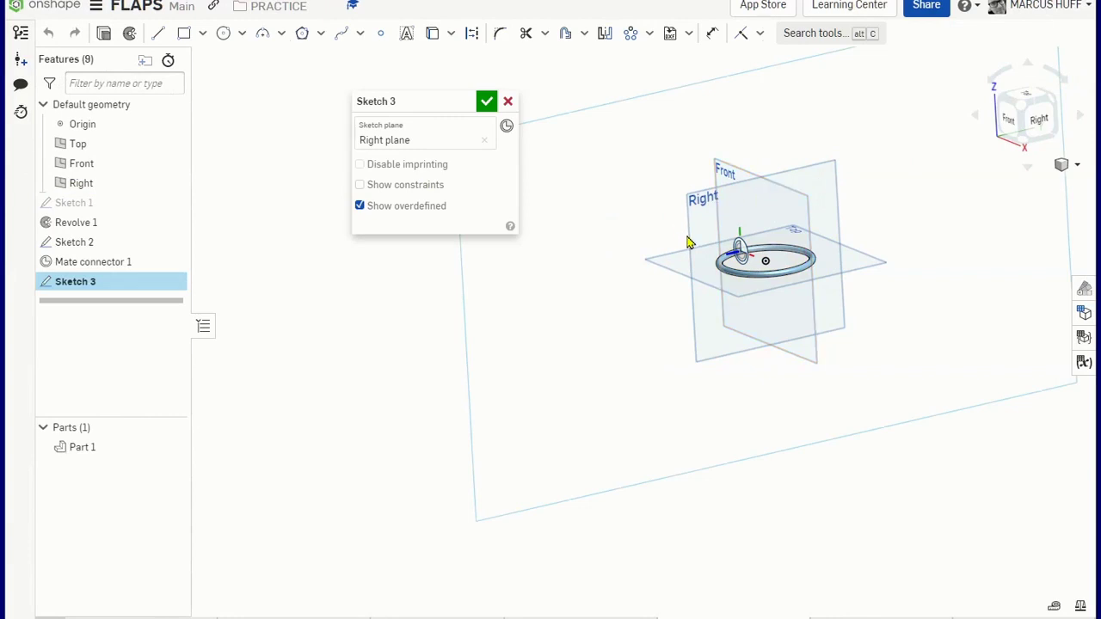
Section the ring along the Right plane to expose the tube cross-section
left_click(1070, 166)
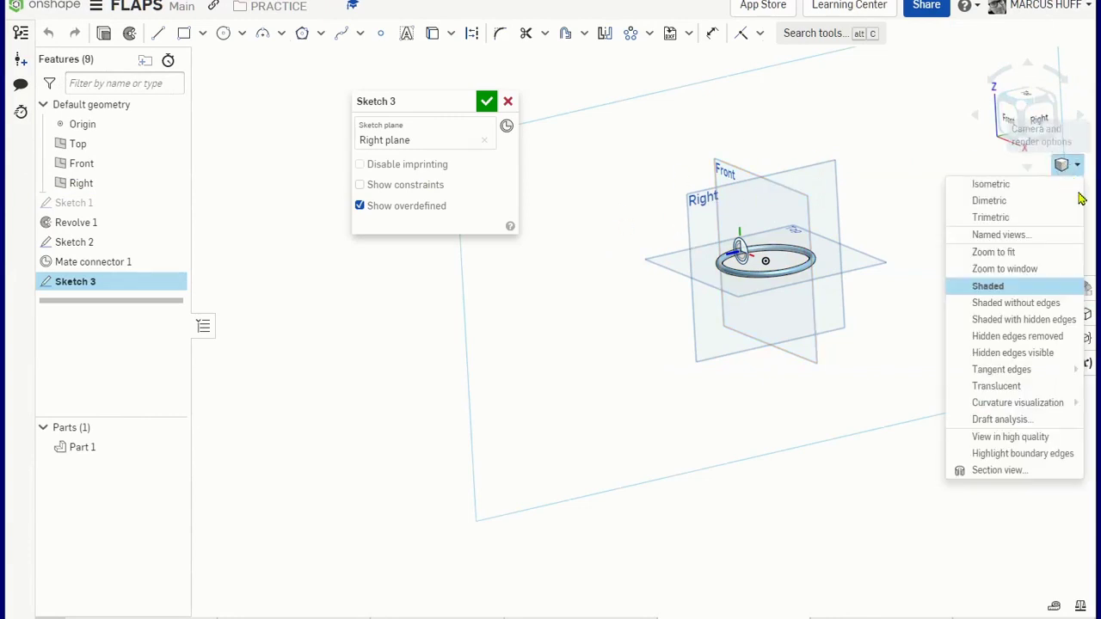
left_click(1042, 470)
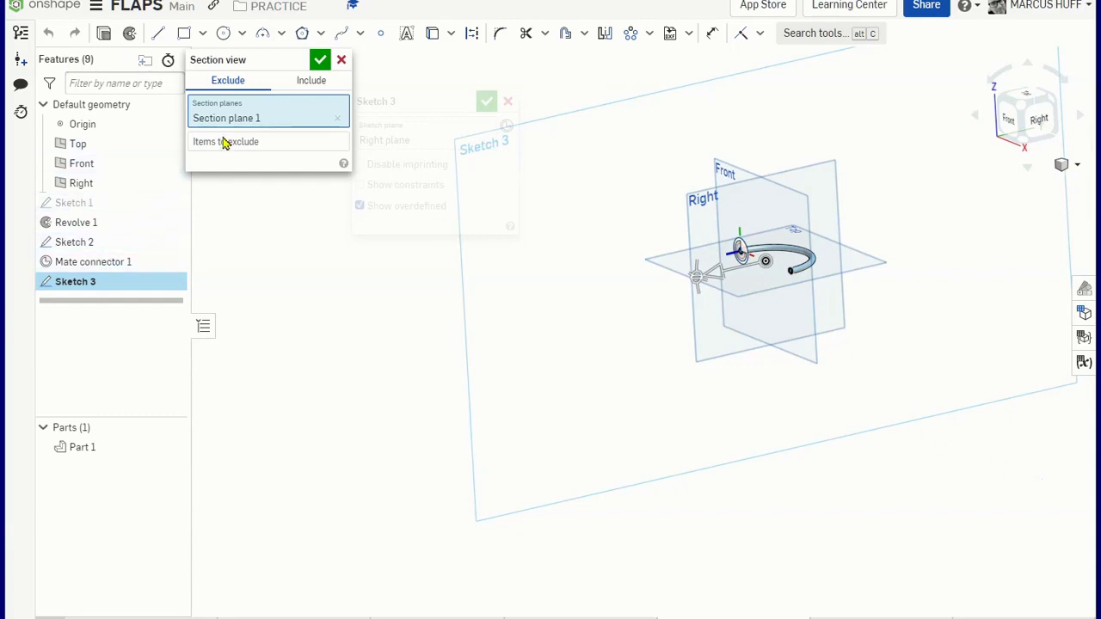
left_click(339, 123)
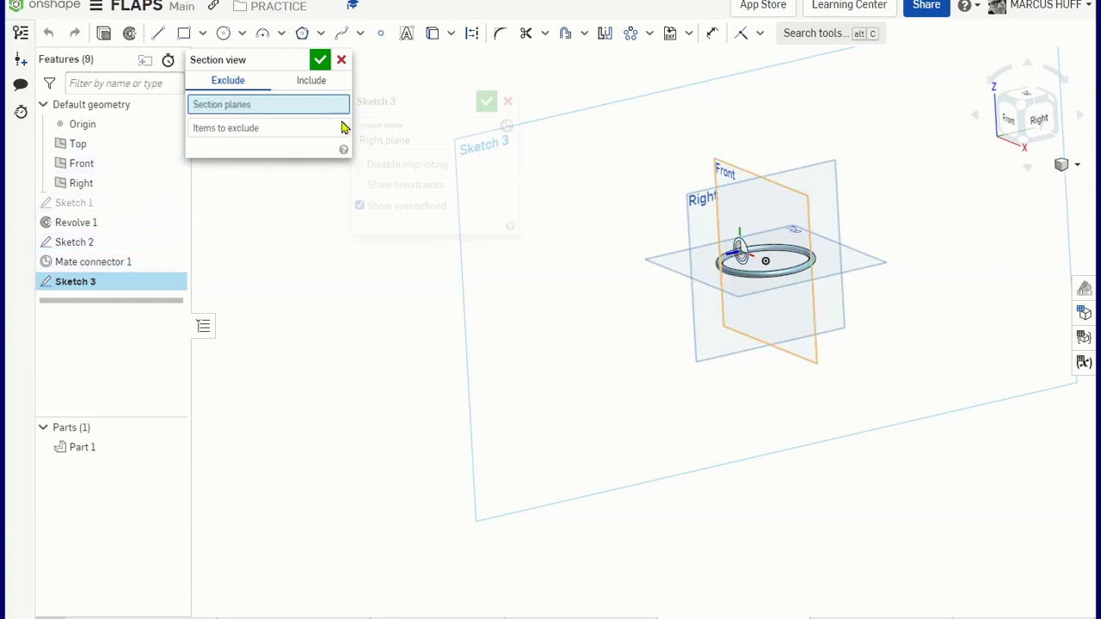
left_click(126, 185)
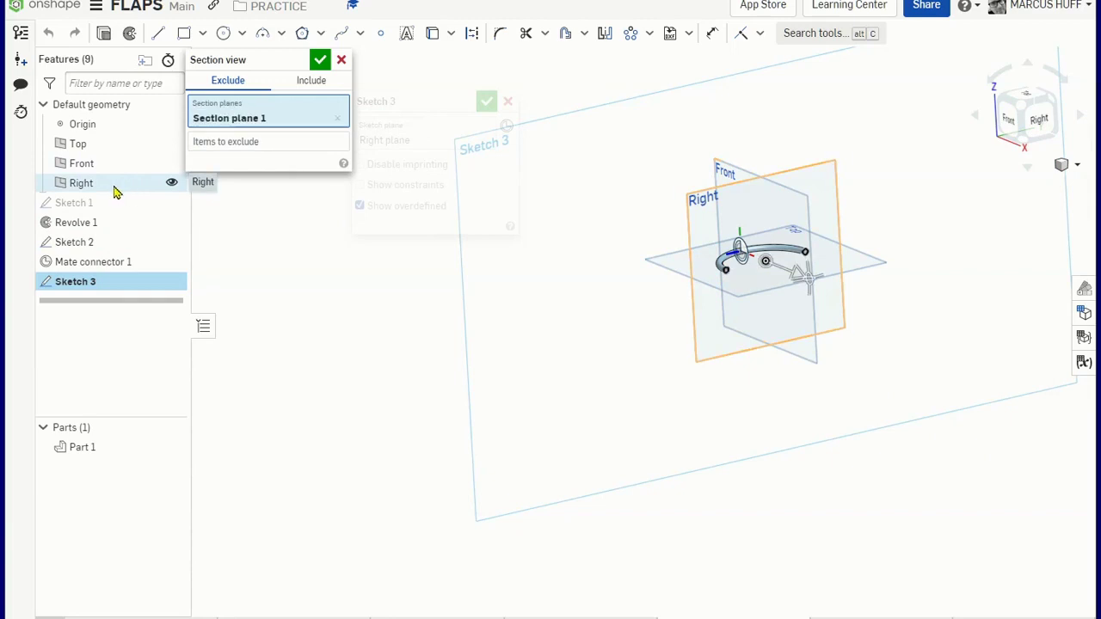
left_click(319, 60)
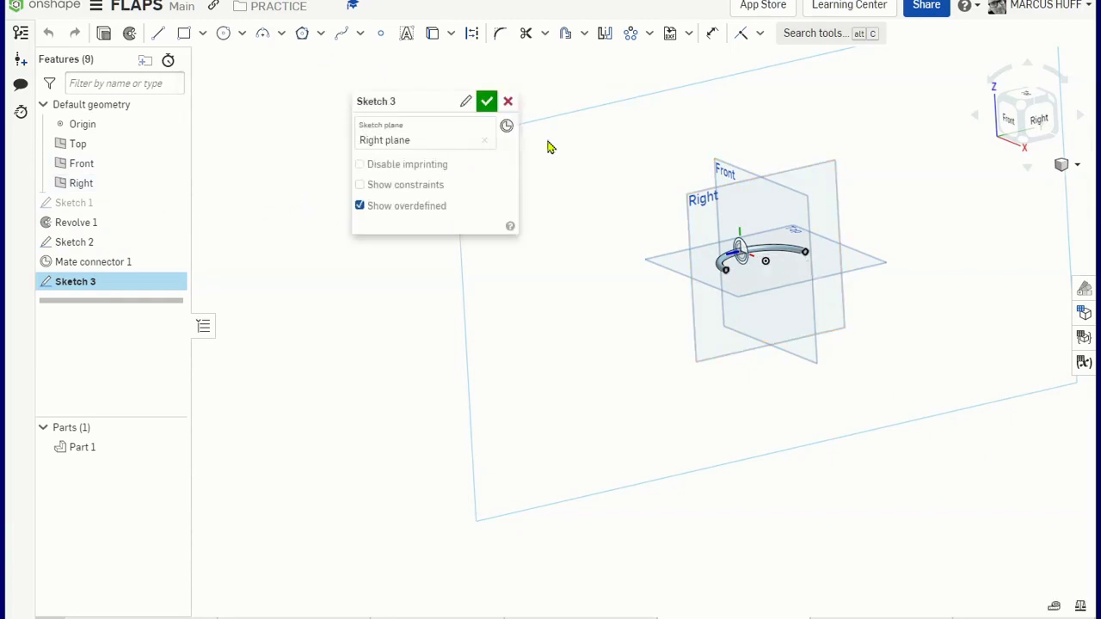
In a normal view, draw a Ø10.749 circle centred on the tube's cut end, then finish Sketch 3
scroll(739, 293, "up", 4)
scroll(727, 288, "up", 5)
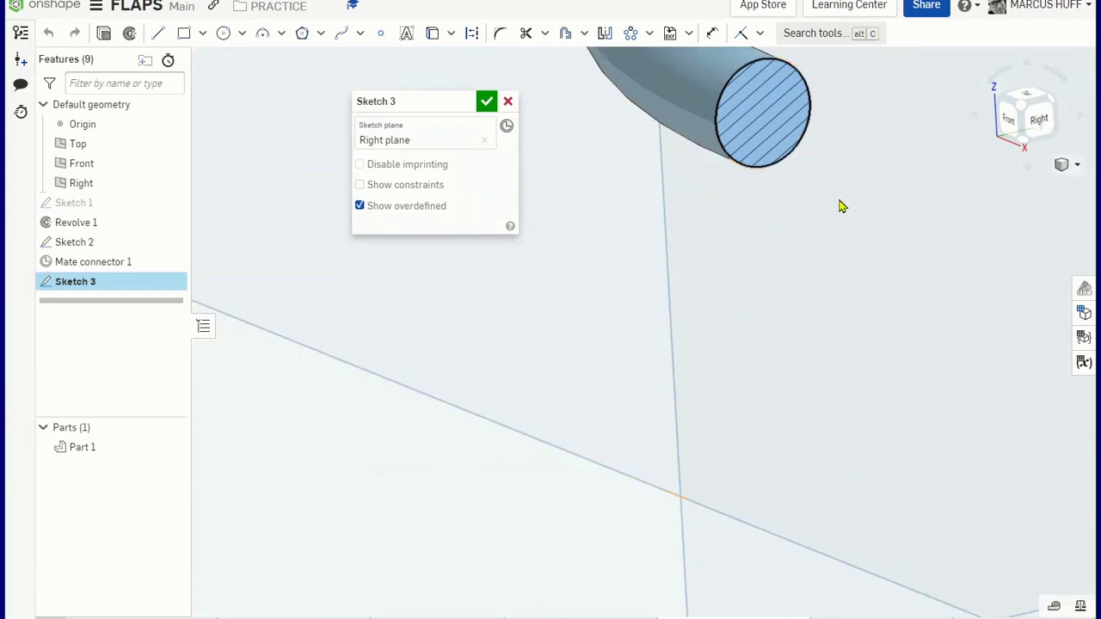
key("n")
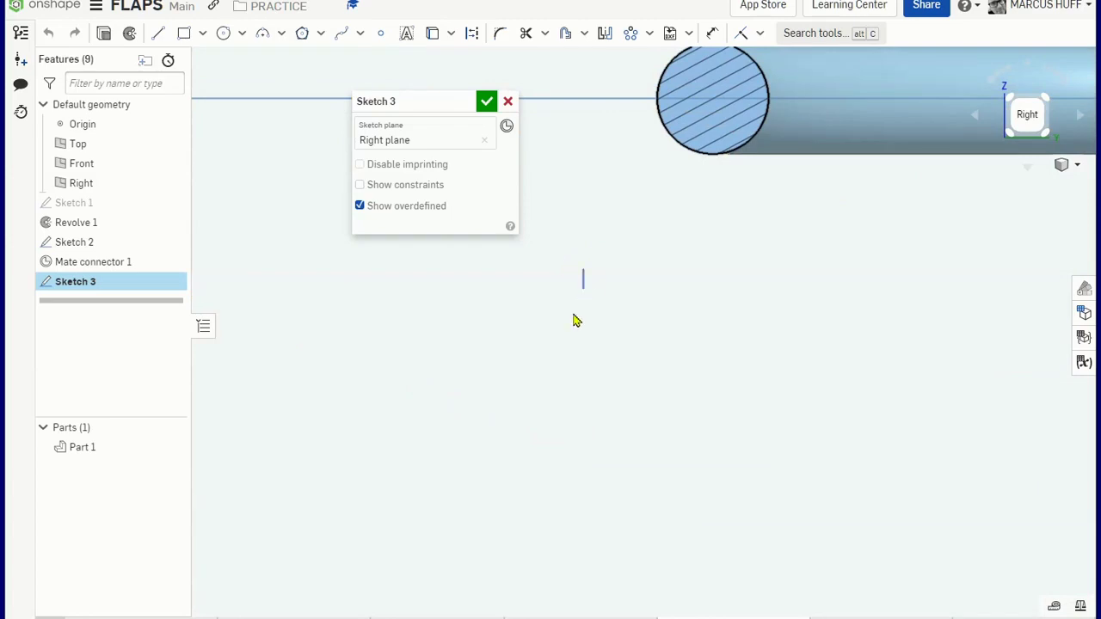
mouse_move(659, 236)
middle_mouse_down()
mouse_move(479, 373)
mouse_move(516, 398)
middle_mouse_up()
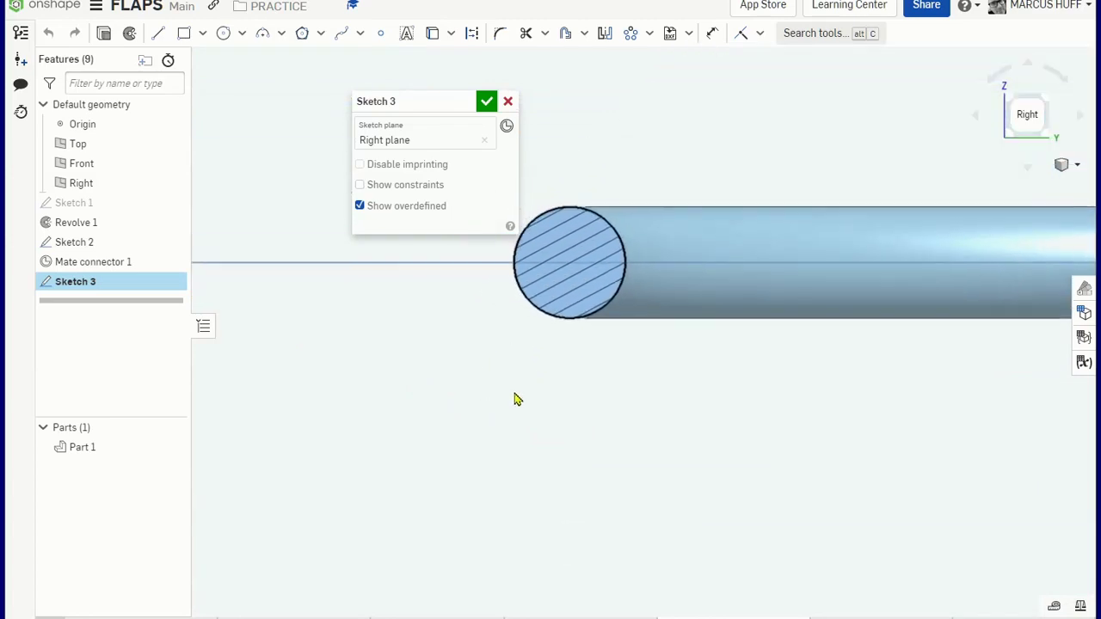
left_click(223, 35)
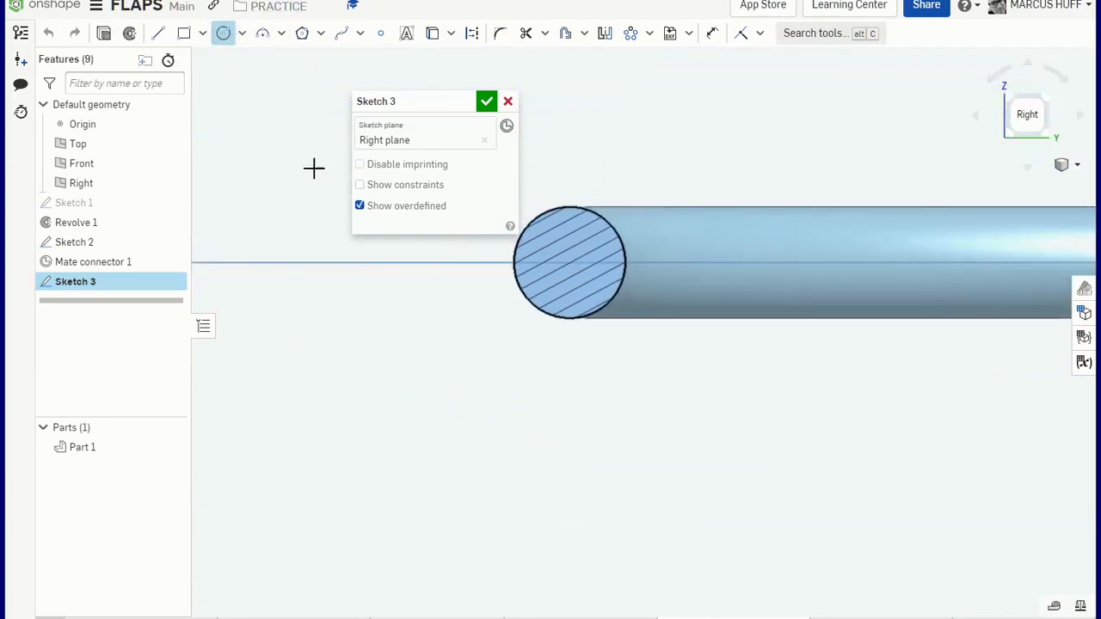
left_click(574, 263)
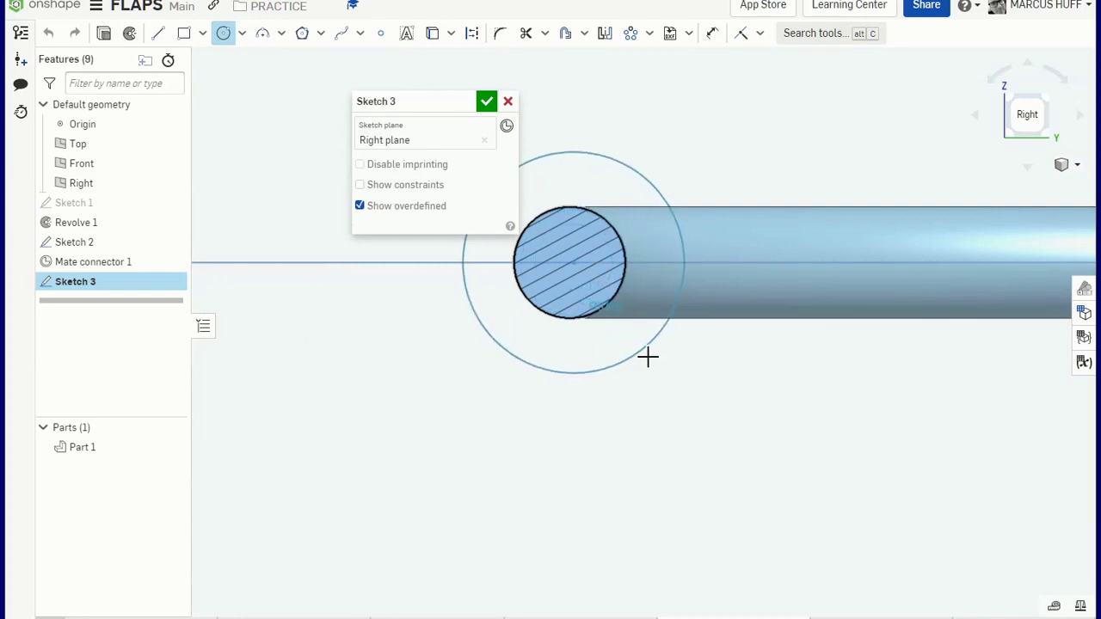
left_click(653, 363)
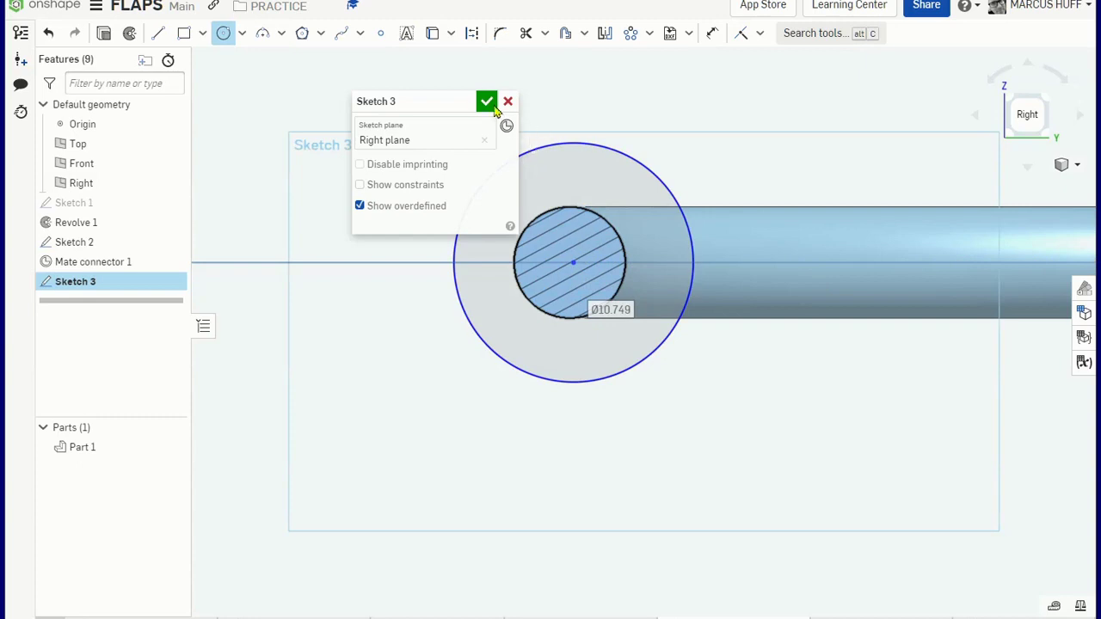
left_click(487, 102)
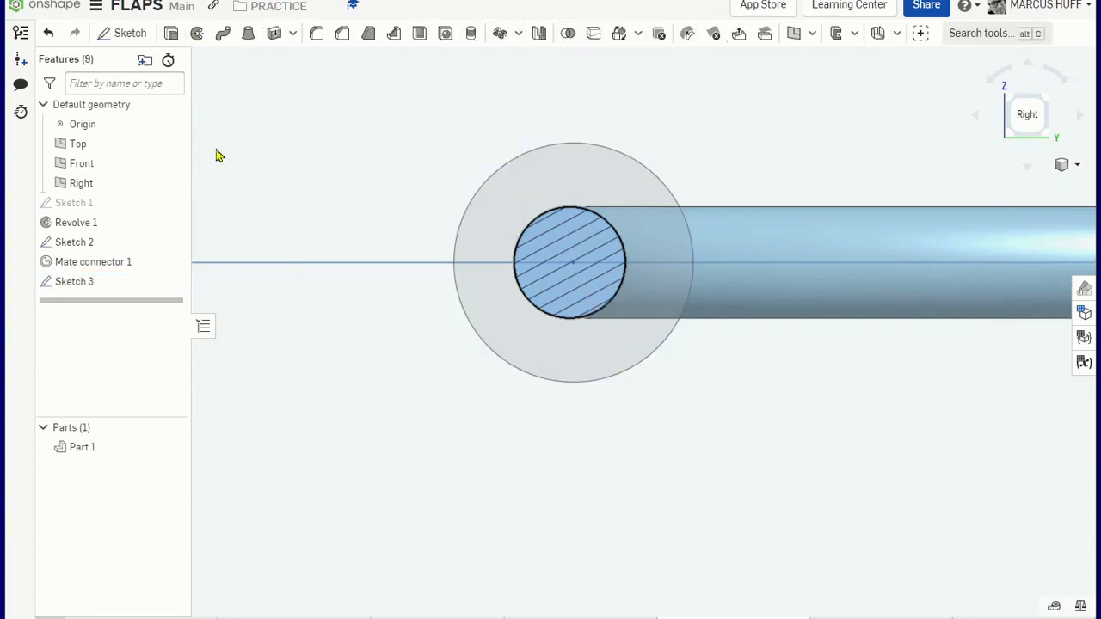
Place Mate connector 2 at the Sketch 3 circle's centre, owned by Part 1
left_click_drag(7, 178, 0, 178)
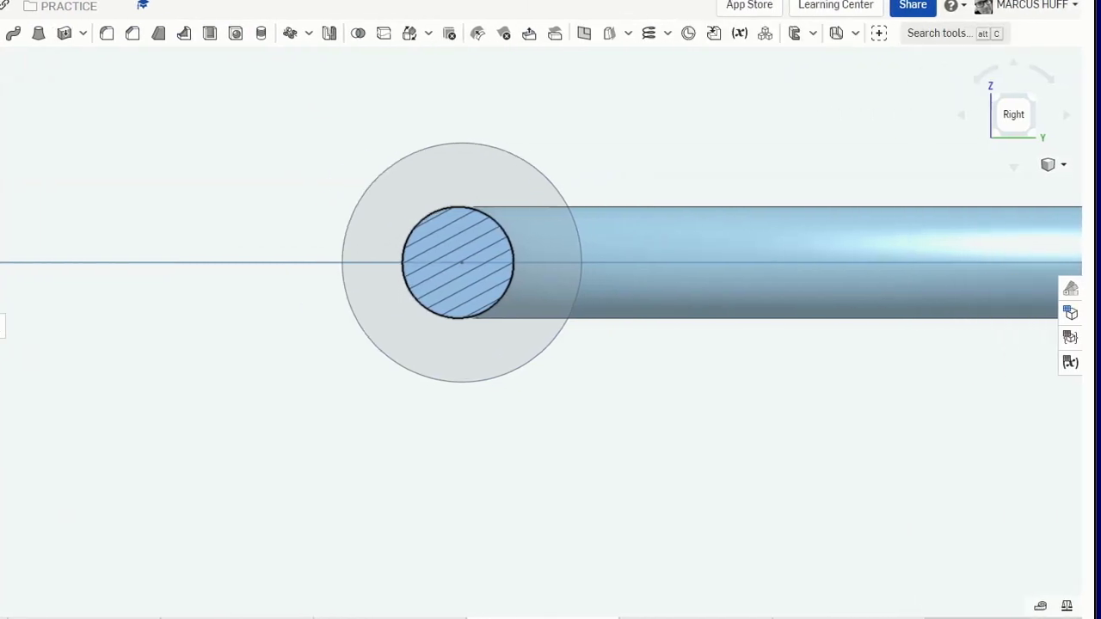
left_click(688, 33)
left_click(491, 147)
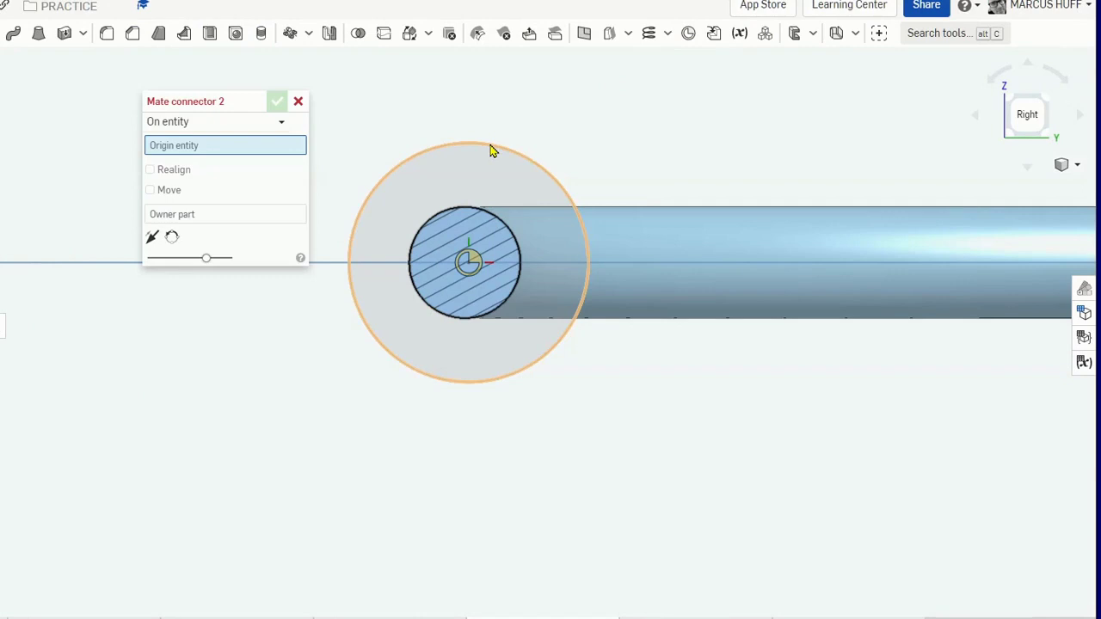
left_click(491, 151)
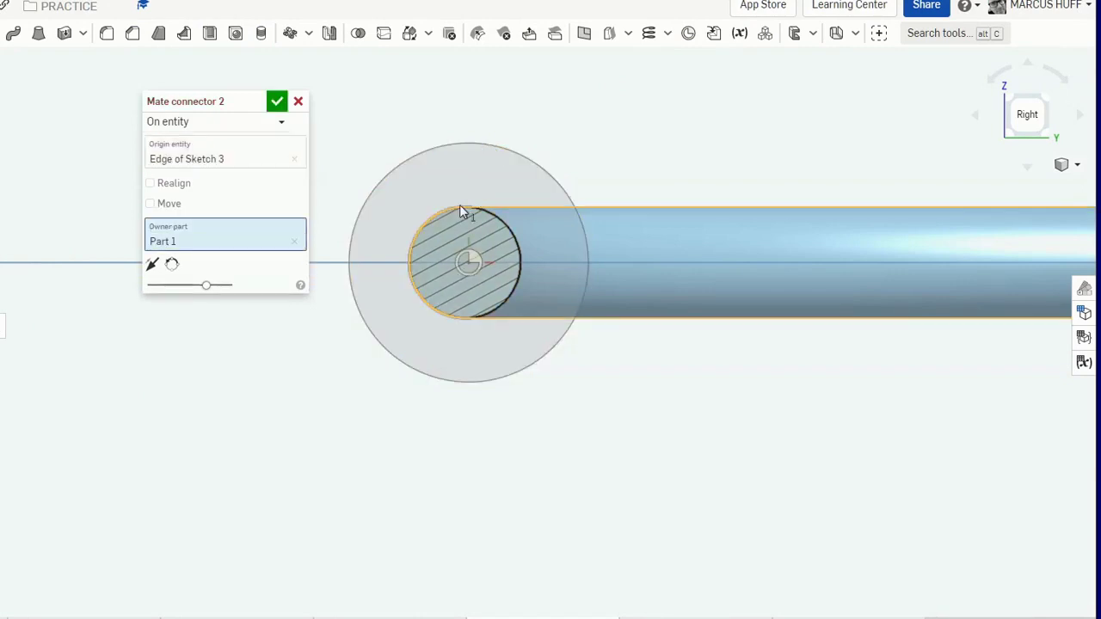
left_click(278, 105)
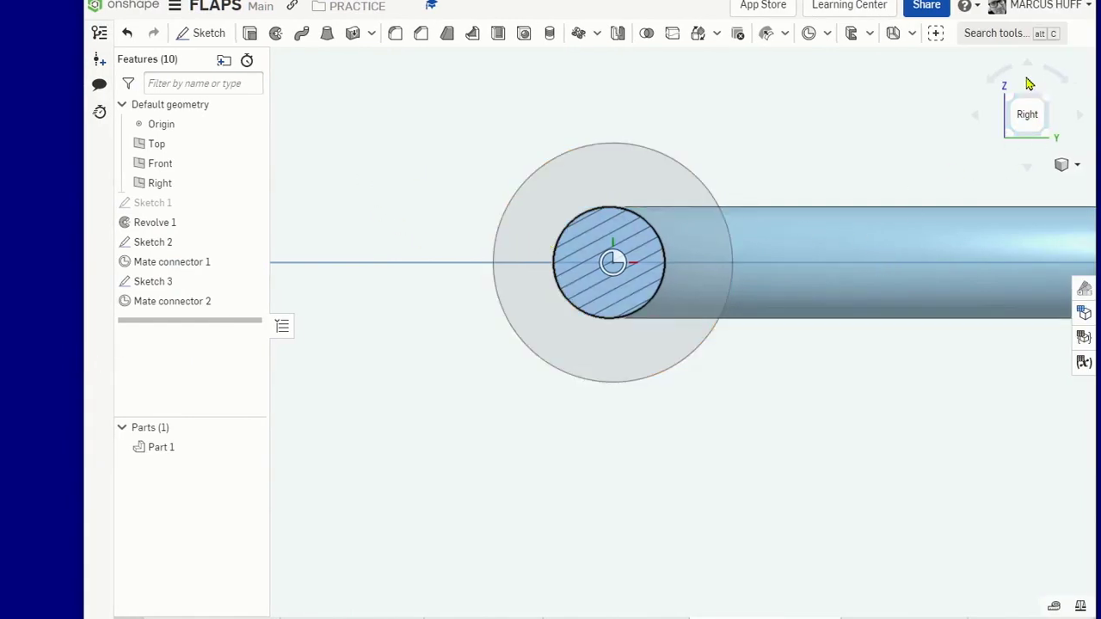
Switch to an isometric view and turn the section view off to show the full ring
left_click(1045, 103)
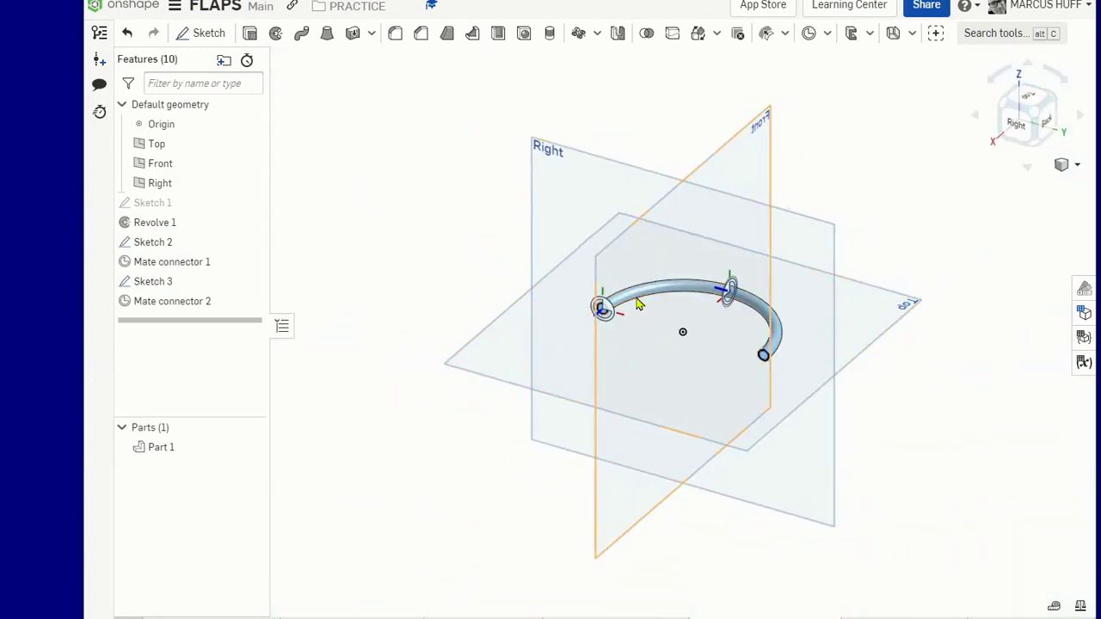
left_click(1076, 165)
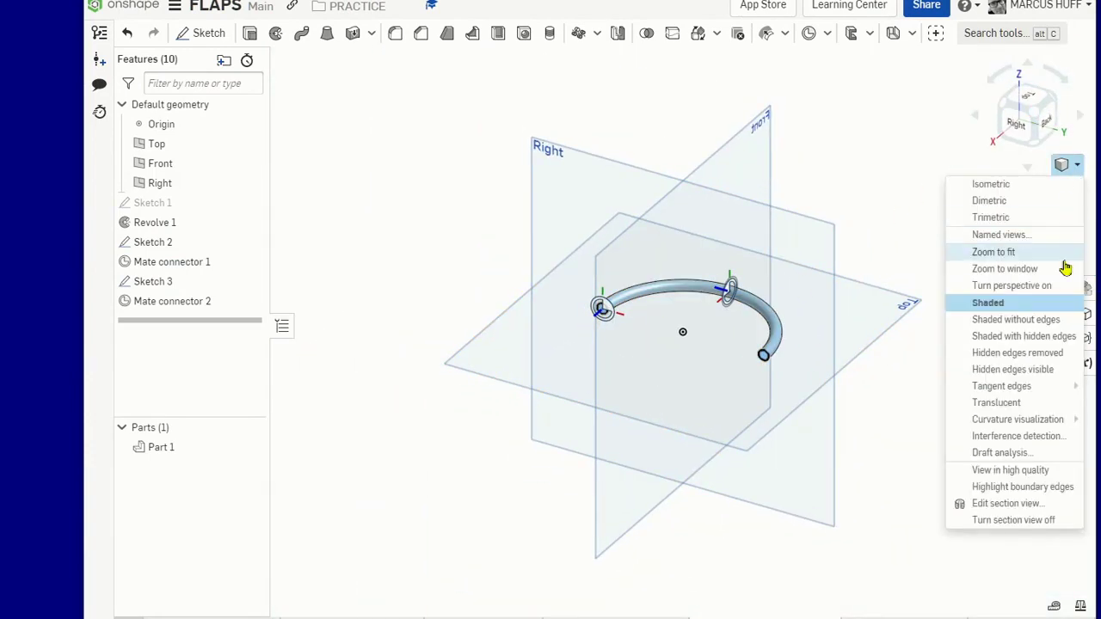
left_click(1054, 520)
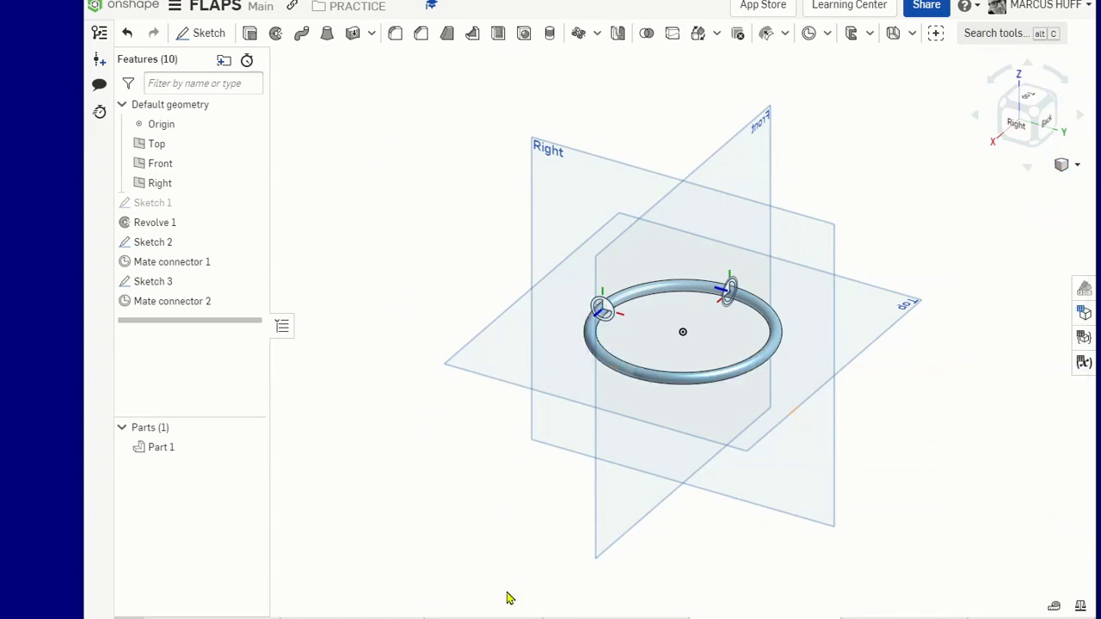